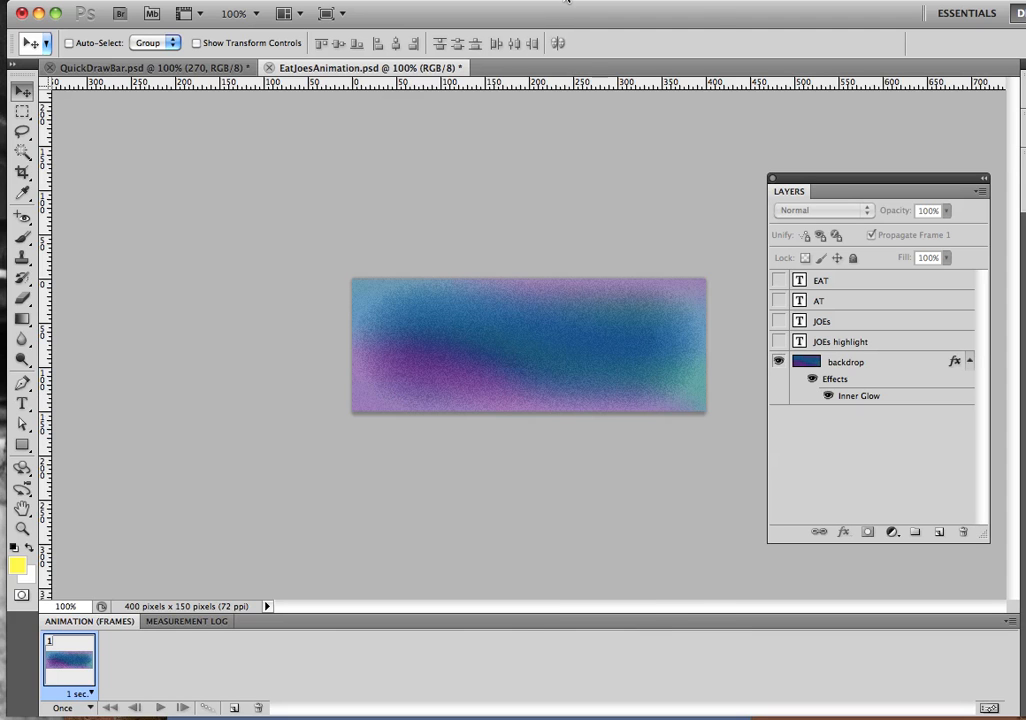
Toggle the Animation panel off and back on, and switch it to timeline mode and back to frame mode.
{"action": "left_click", "coordinate": [454, 2]}
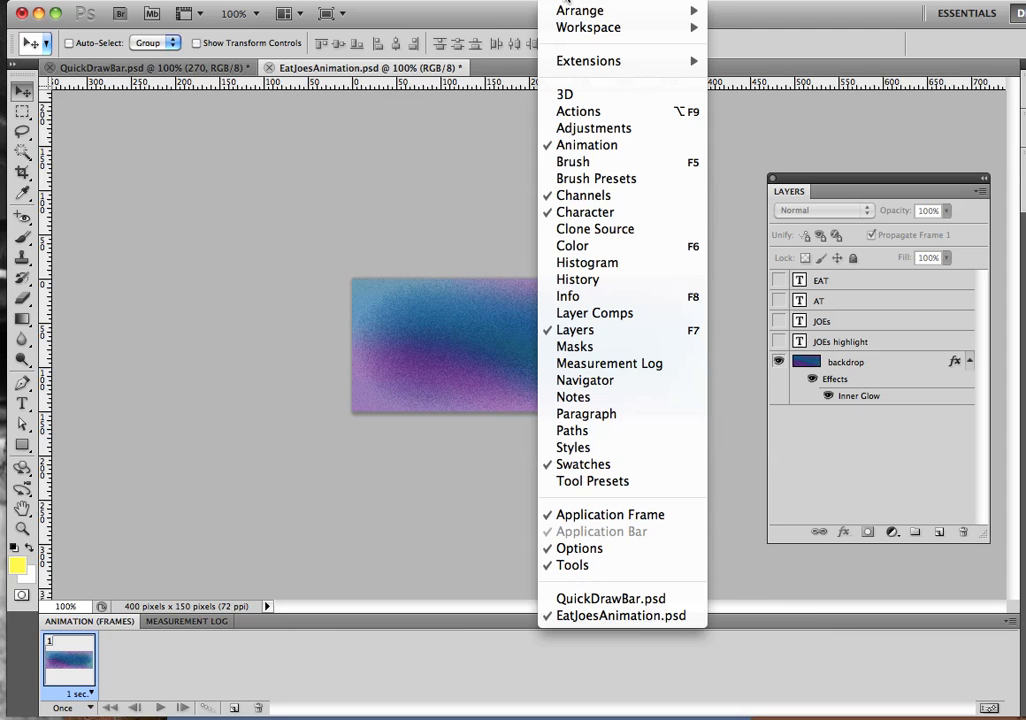
{"action": "left_click", "coordinate": [572, 150]}
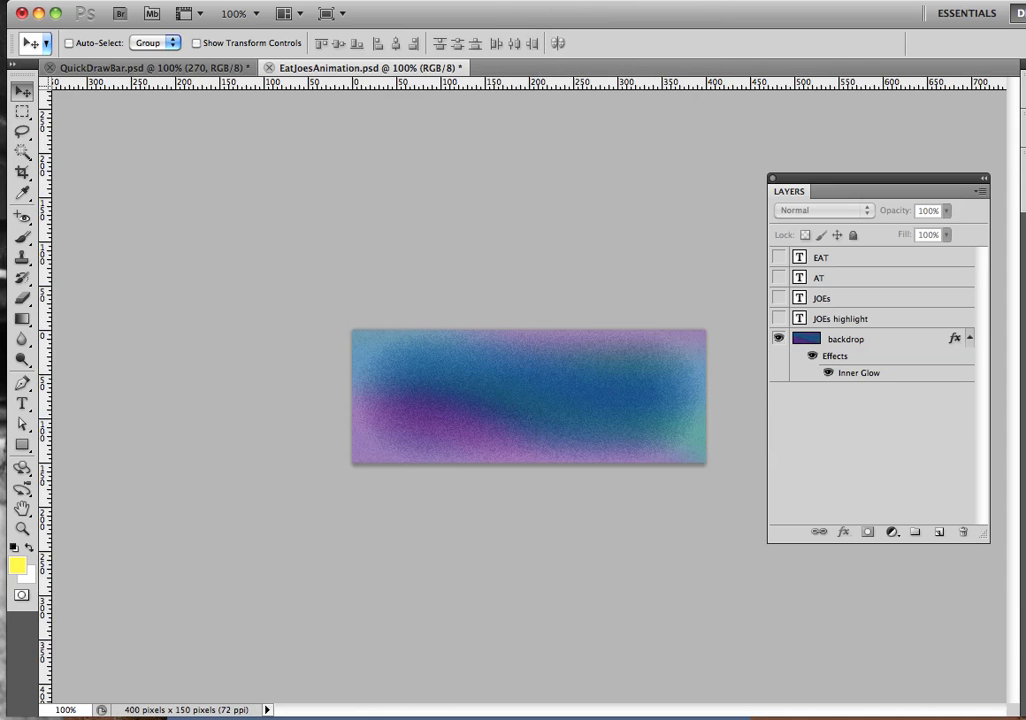
{"action": "left_click", "coordinate": [577, 2]}
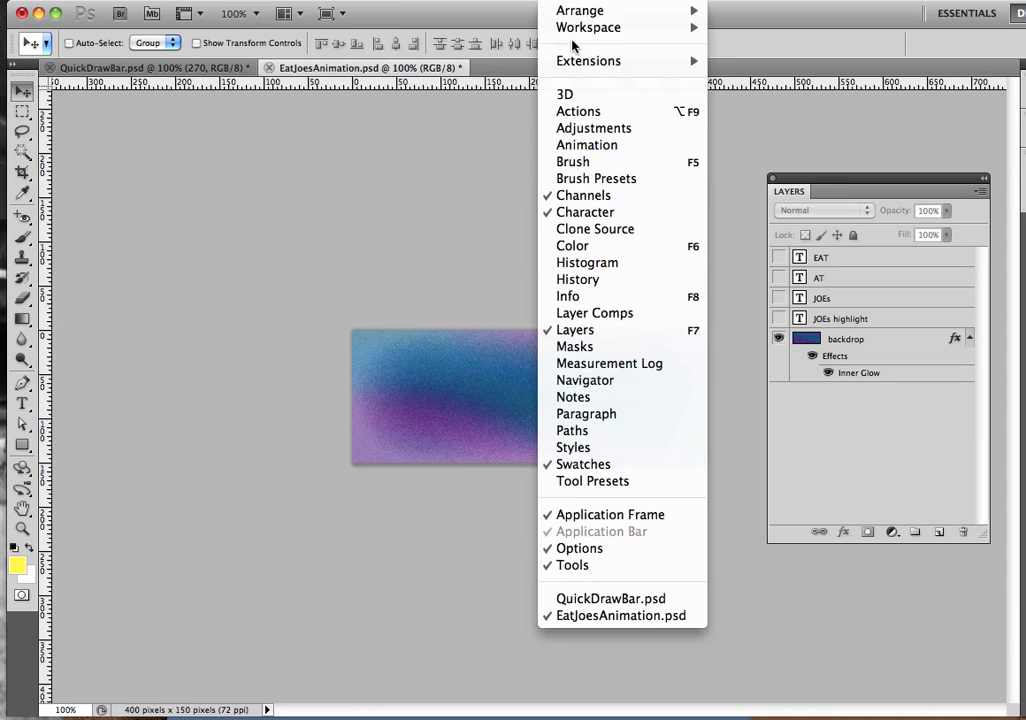
{"action": "left_click", "coordinate": [570, 148]}
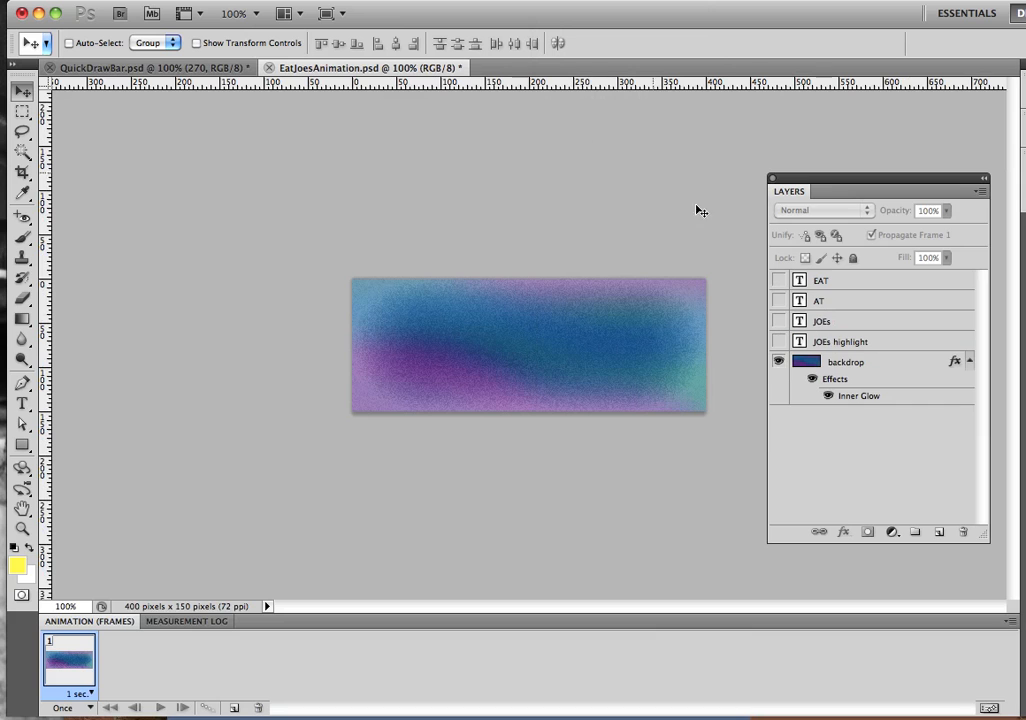
{"action": "left_click", "coordinate": [987, 709]}
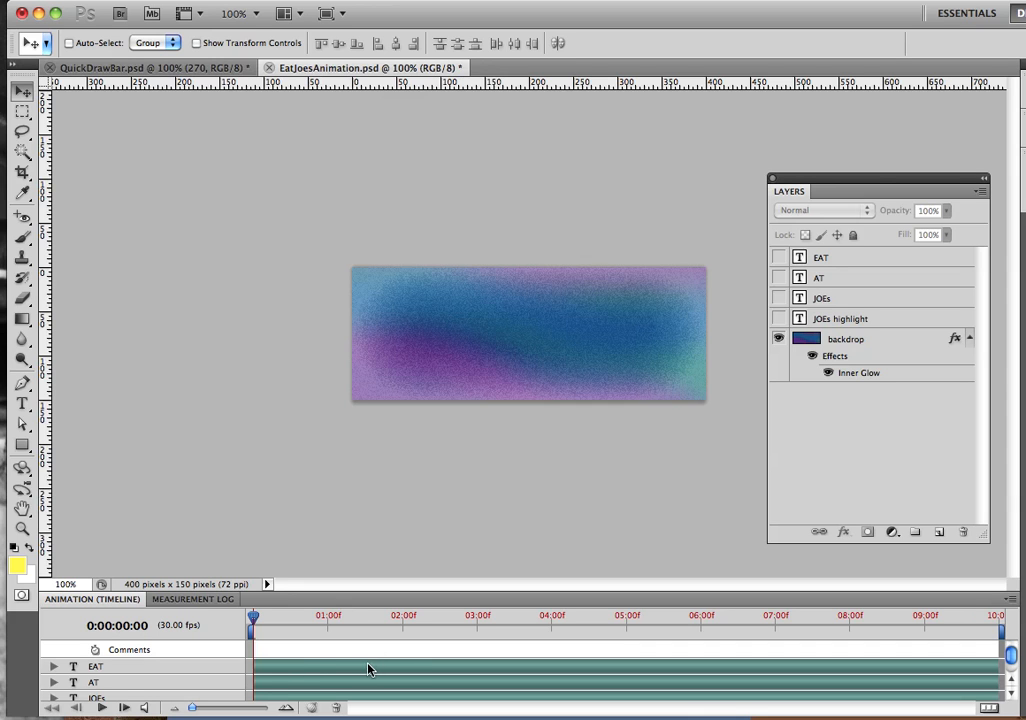
{"action": "left_click", "coordinate": [988, 710]}
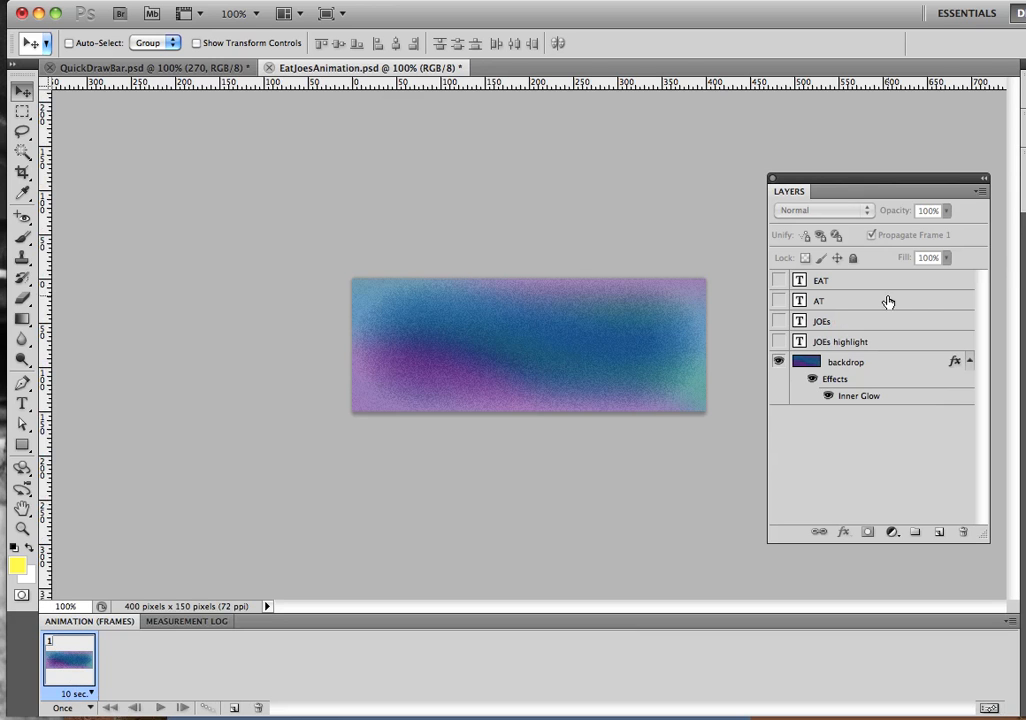
Show all four text layers: JOEs highlight, JOEs, AT and EAT.
{"action": "left_click", "coordinate": [779, 341]}
{"action": "left_click", "coordinate": [779, 321]}
{"action": "left_click", "coordinate": [779, 300]}
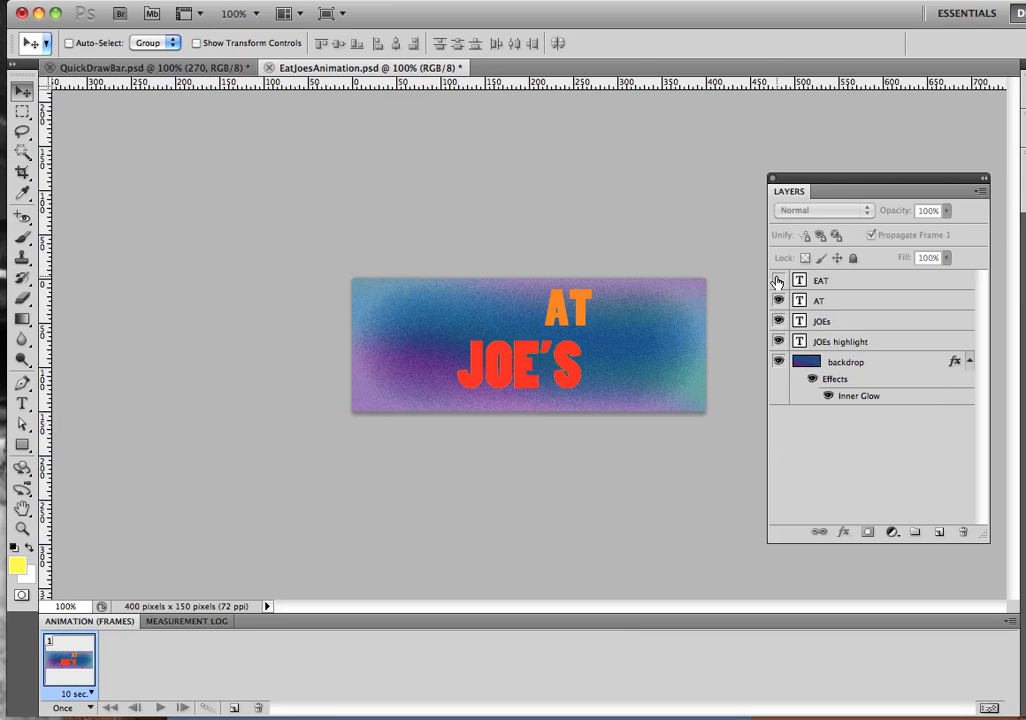
{"action": "left_click", "coordinate": [779, 281]}
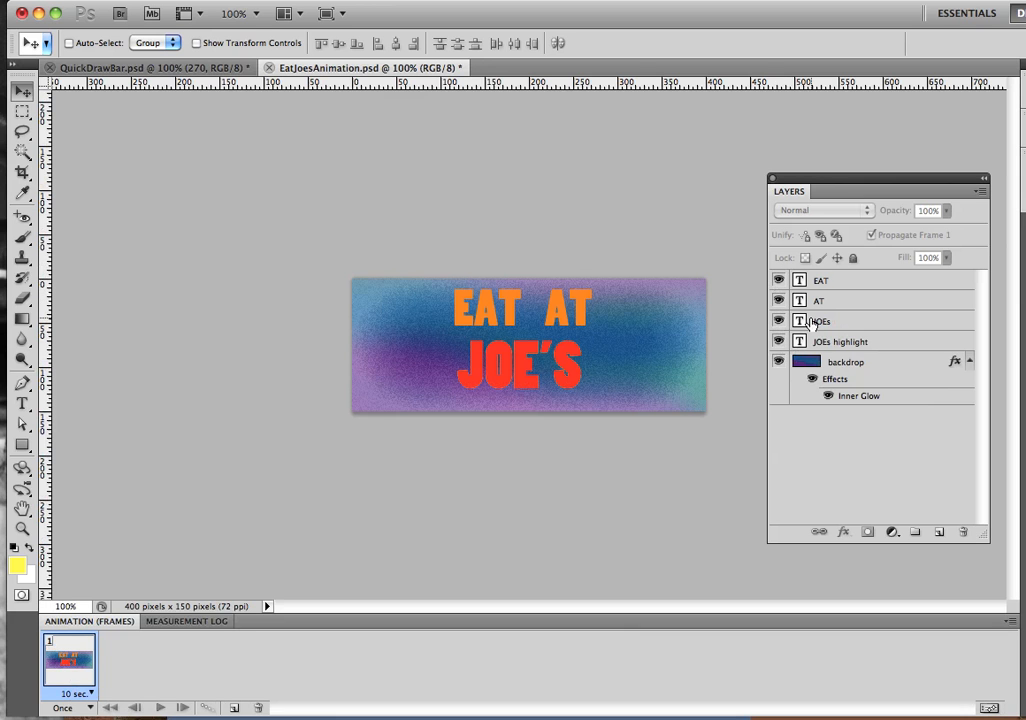
Toggle the JOEs layer on and off to compare it with the JOEs highlight layer, leaving JOEs hidden.
{"action": "left_click", "coordinate": [779, 321]}
{"action": "left_click", "coordinate": [779, 321]}
{"action": "left_click", "coordinate": [779, 321]}
{"action": "left_click", "coordinate": [780, 321]}
{"action": "left_click", "coordinate": [780, 321]}
{"action": "left_click", "coordinate": [780, 321]}
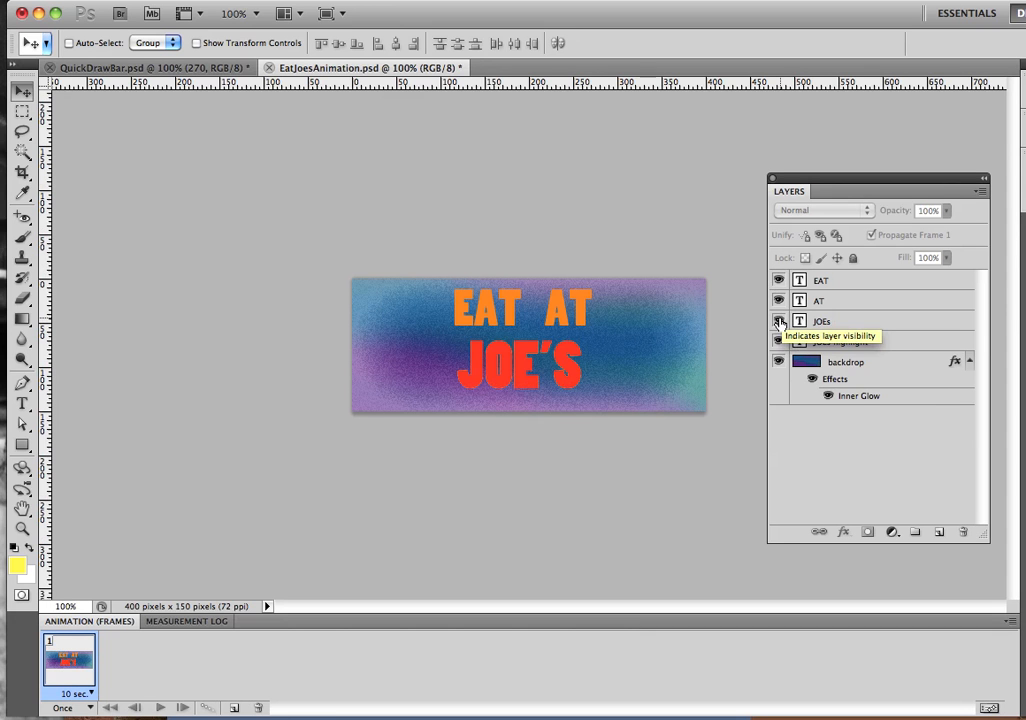
{"action": "left_click", "coordinate": [779, 321]}
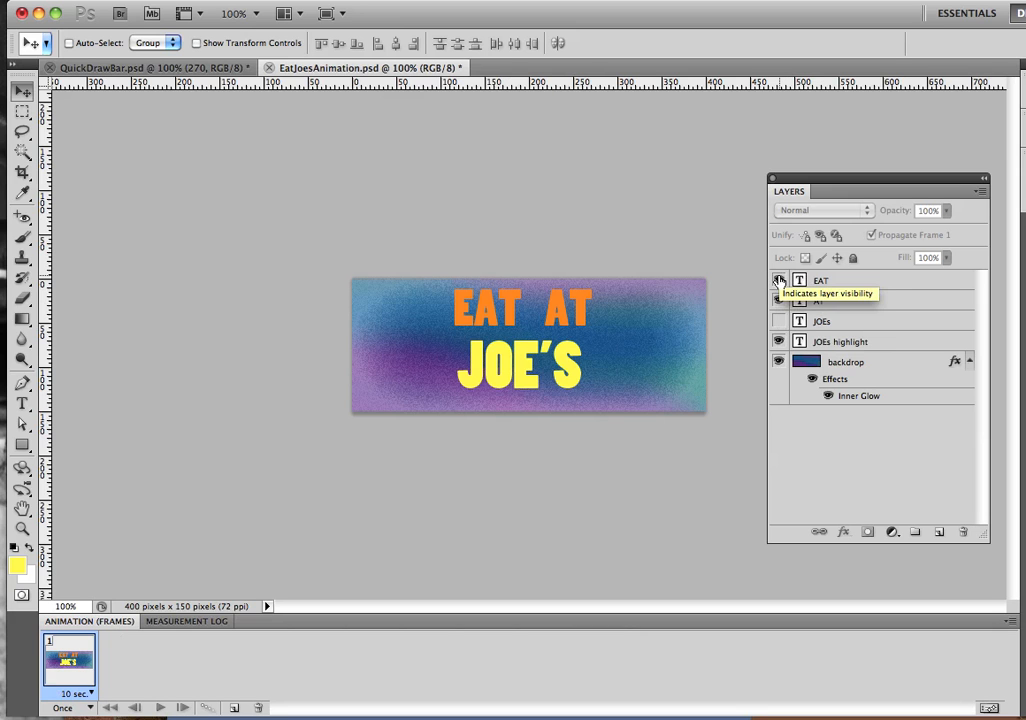
Hide the EAT, AT and JOEs highlight layers, leaving only the backdrop showing.
{"action": "left_click", "coordinate": [778, 280]}
{"action": "left_click", "coordinate": [778, 300]}
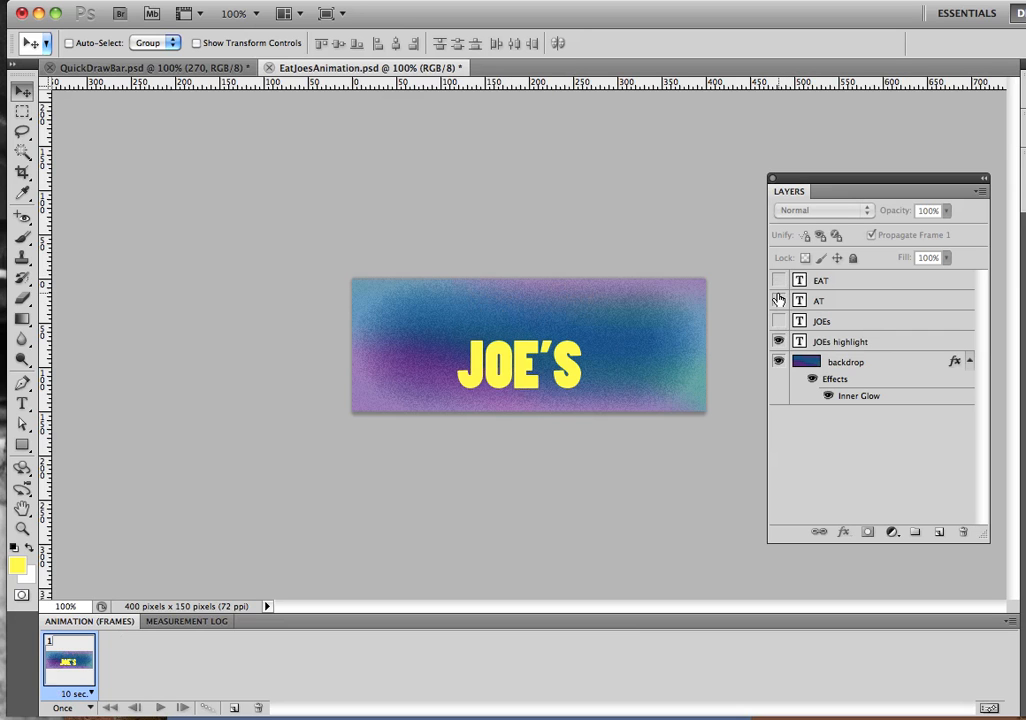
{"action": "left_click", "coordinate": [778, 341]}
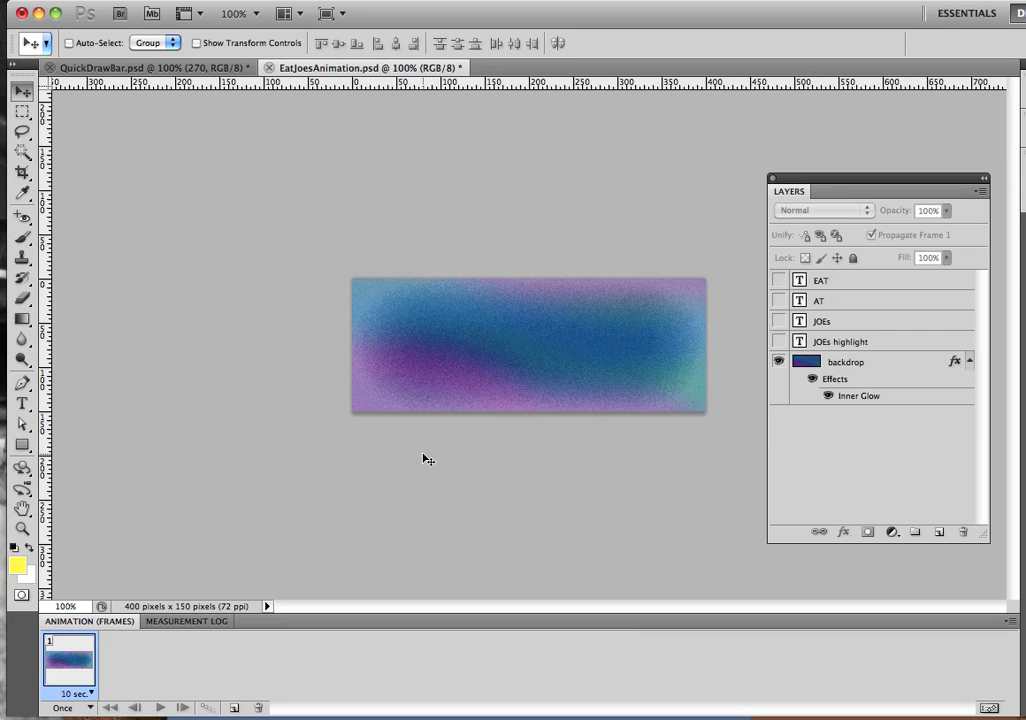
Set frame 1's delay to 2.0 seconds and add a second frame that shows the EAT layer.
{"action": "left_click", "coordinate": [66, 693]}
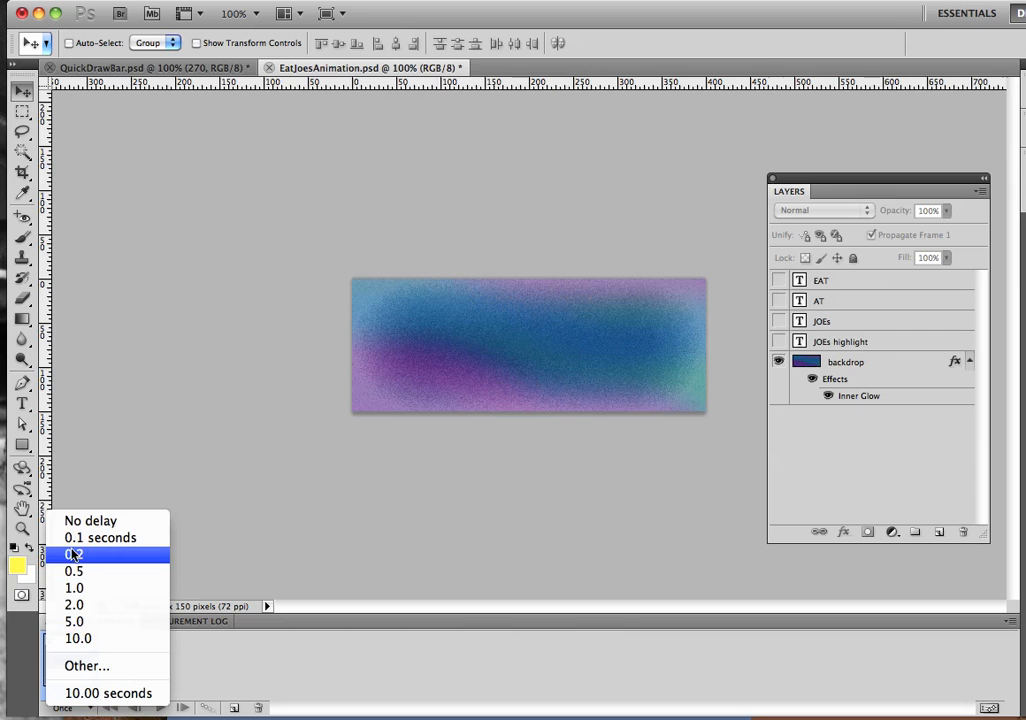
{"action": "left_click", "coordinate": [72, 606]}
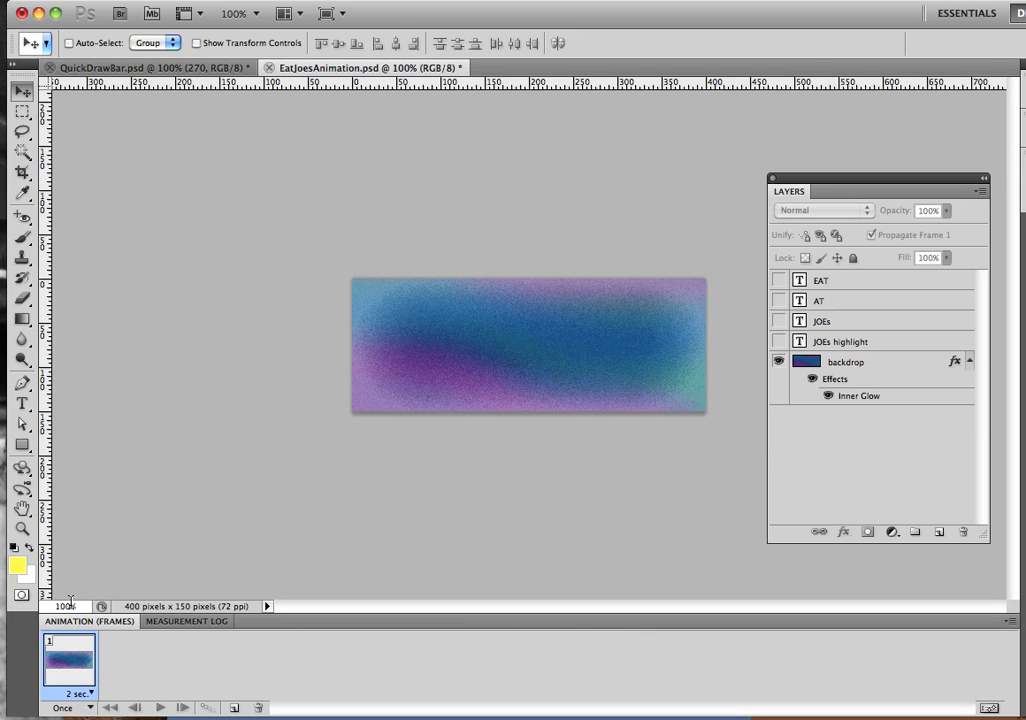
{"action": "left_click", "coordinate": [234, 708]}
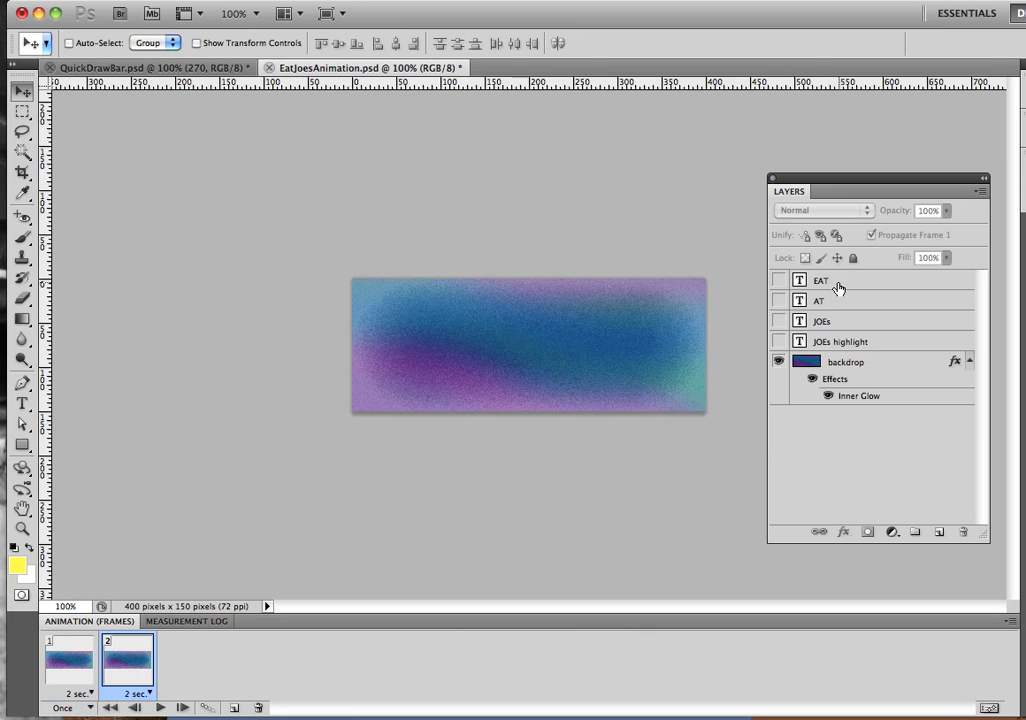
{"action": "left_click", "coordinate": [779, 281]}
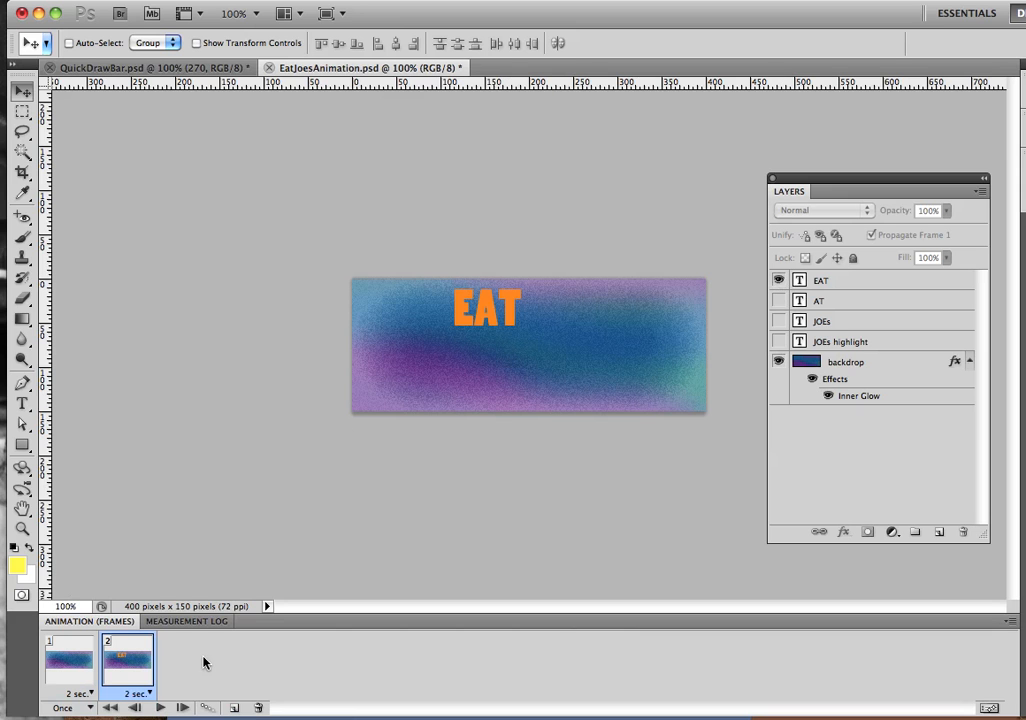
Add a third frame that also shows the AT layer and a fourth frame that also shows the JOEs layer.
{"action": "left_click", "coordinate": [234, 710]}
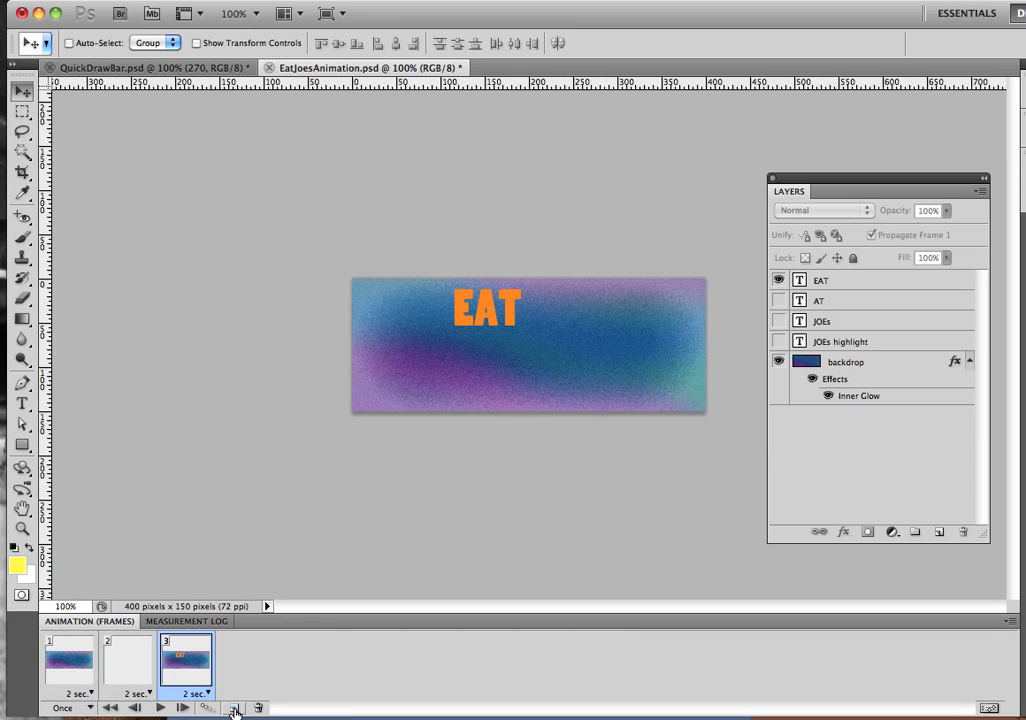
{"action": "left_click", "coordinate": [779, 300]}
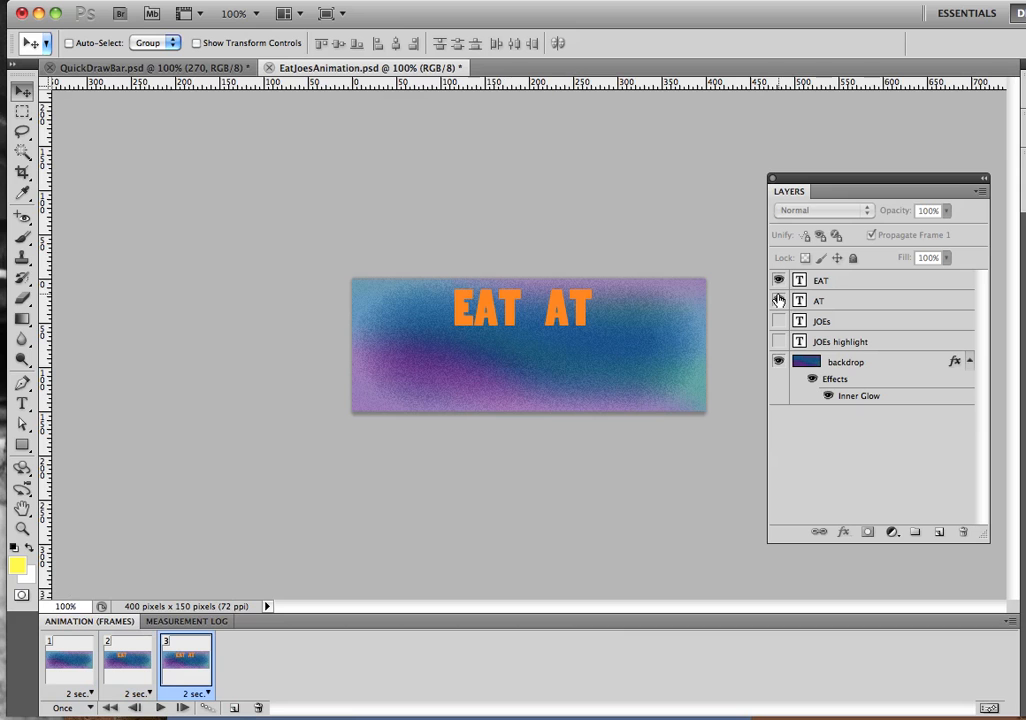
{"action": "left_click", "coordinate": [231, 710]}
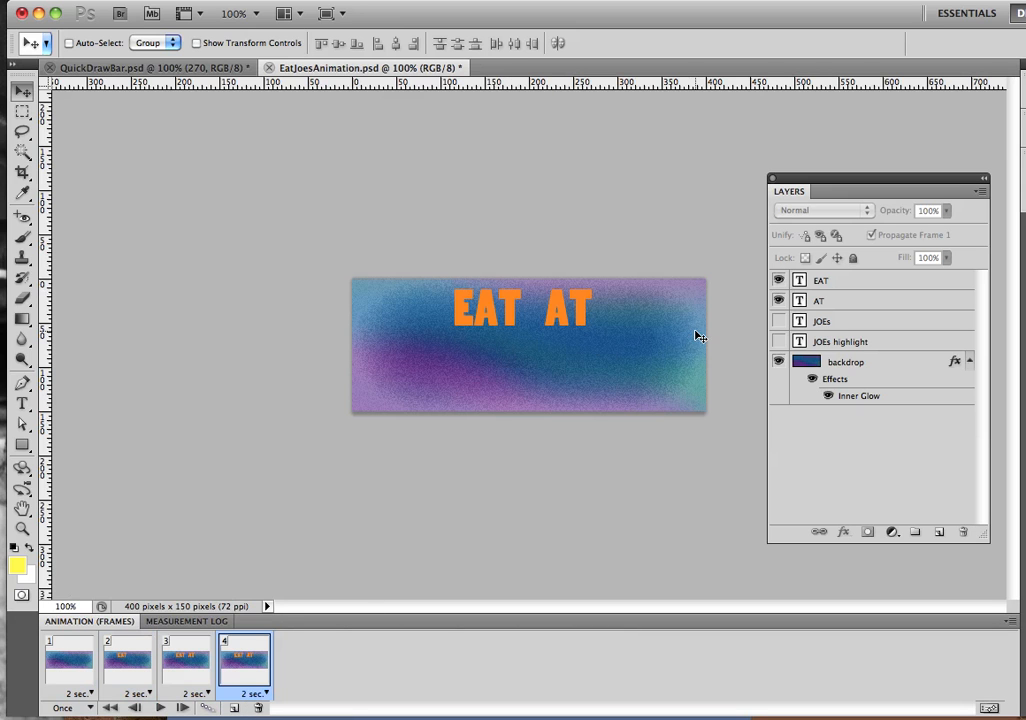
{"action": "left_click", "coordinate": [779, 321]}
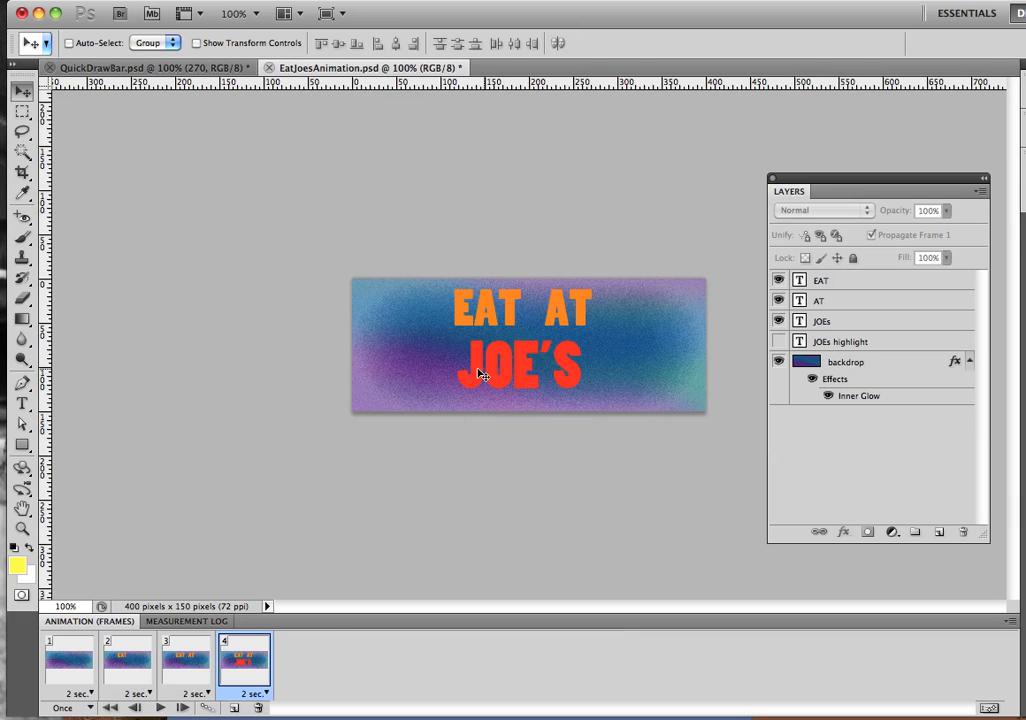
Duplicate frame 4 as frame 5, and in frame 4 move the JOEs text horizontally off the canvas's left edge.
{"action": "left_click", "coordinate": [233, 710]}
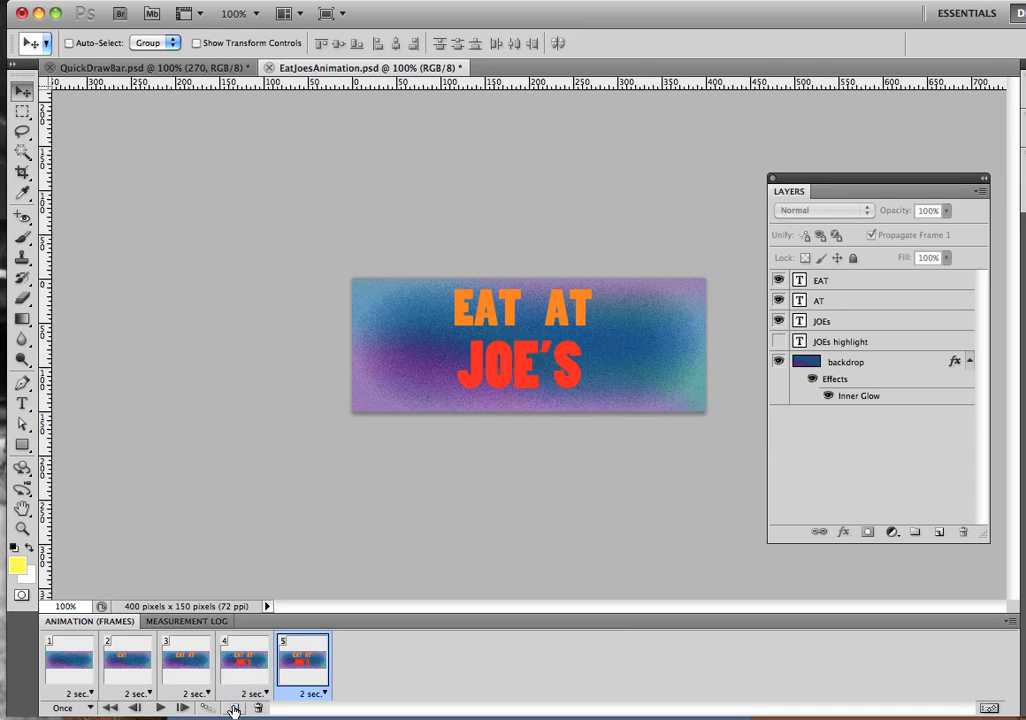
{"action": "left_click", "coordinate": [242, 654]}
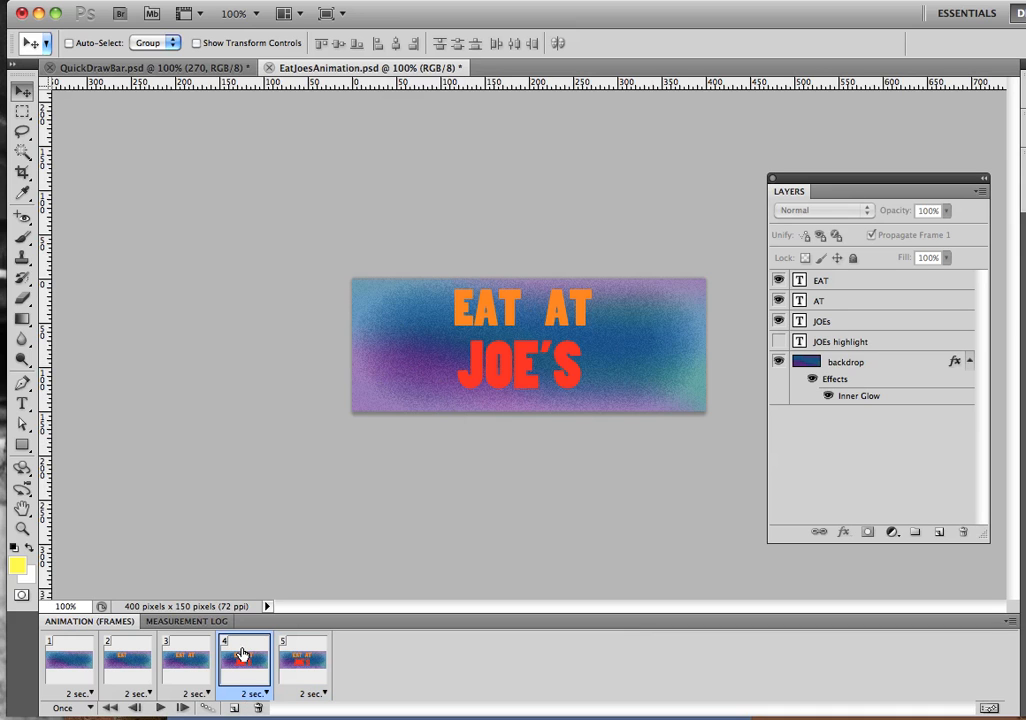
{"action": "left_click", "coordinate": [836, 326]}
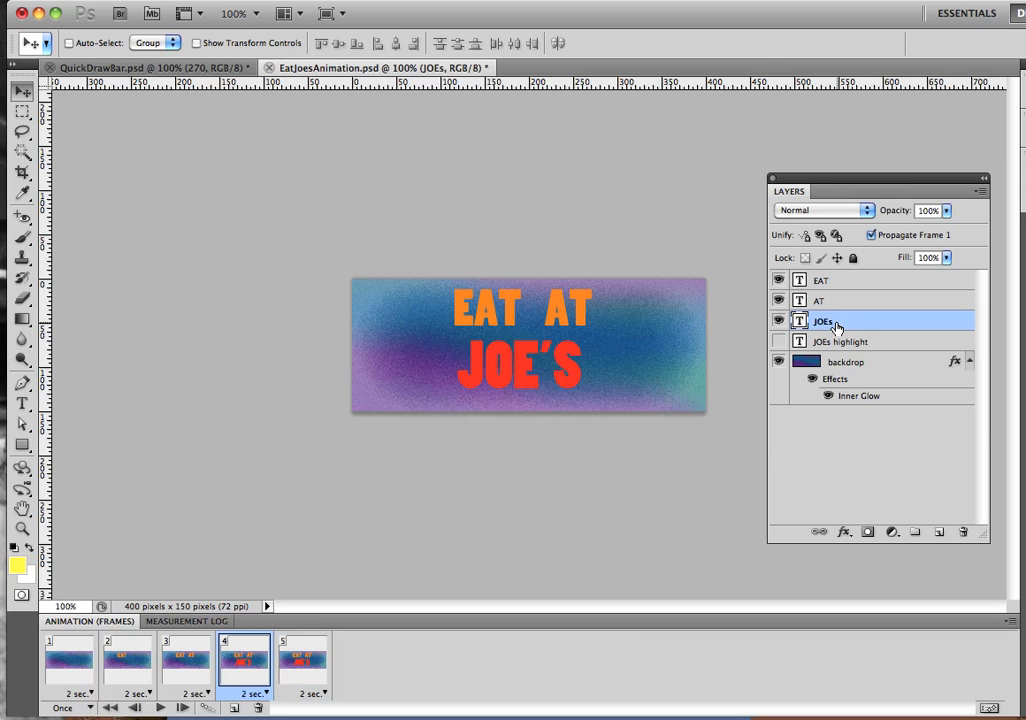
{"action": "key", "text": "shift+Left"}
{"action": "key", "text": "shift+Left"}
{"action": "key", "text": "shift+Left"}
{"action": "key", "text": "shift+Left"}
{"action": "key", "text": "shift+Left"}
{"action": "key", "text": "shift+Left"}
{"action": "key", "text": "shift+Left"}
{"action": "key", "text": "shift+Left"}
{"action": "key", "text": "shift+Left"}
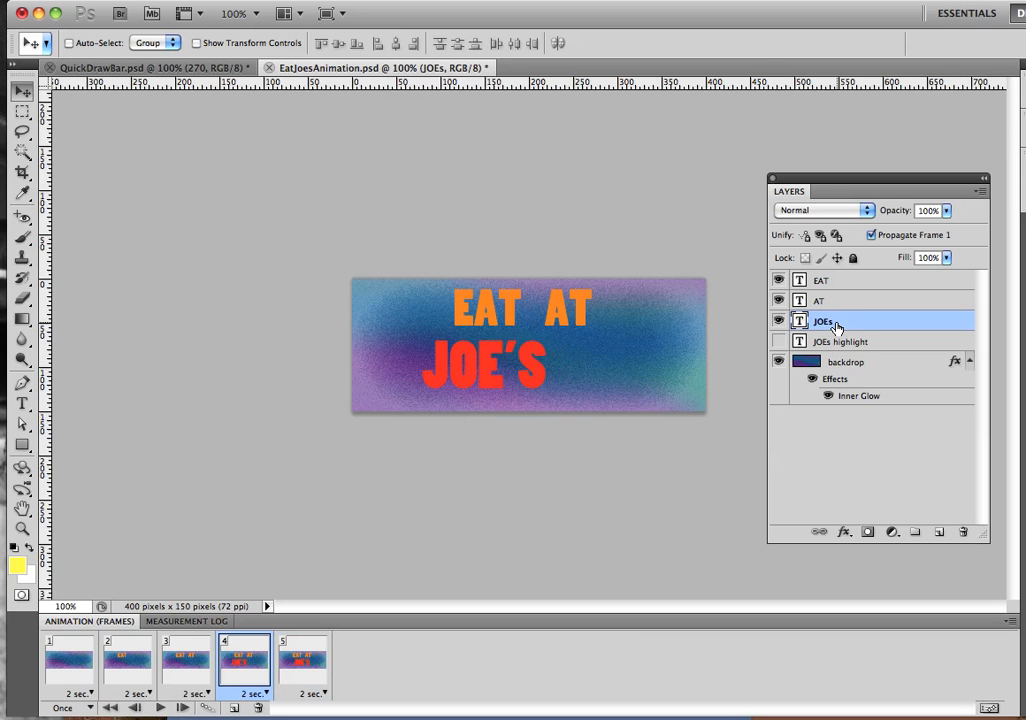
{"action": "key", "text": "shift+Left"}
{"action": "key", "text": "shift+Left"}
{"action": "key", "text": "shift+Left"}
{"action": "key", "text": "shift+Left"}
{"action": "key", "text": "shift+Left"}
{"action": "key", "text": "shift+Left"}
{"action": "key", "text": "shift+Left"}
{"action": "key", "text": "shift+Left"}
{"action": "key", "text": "shift+Left"}
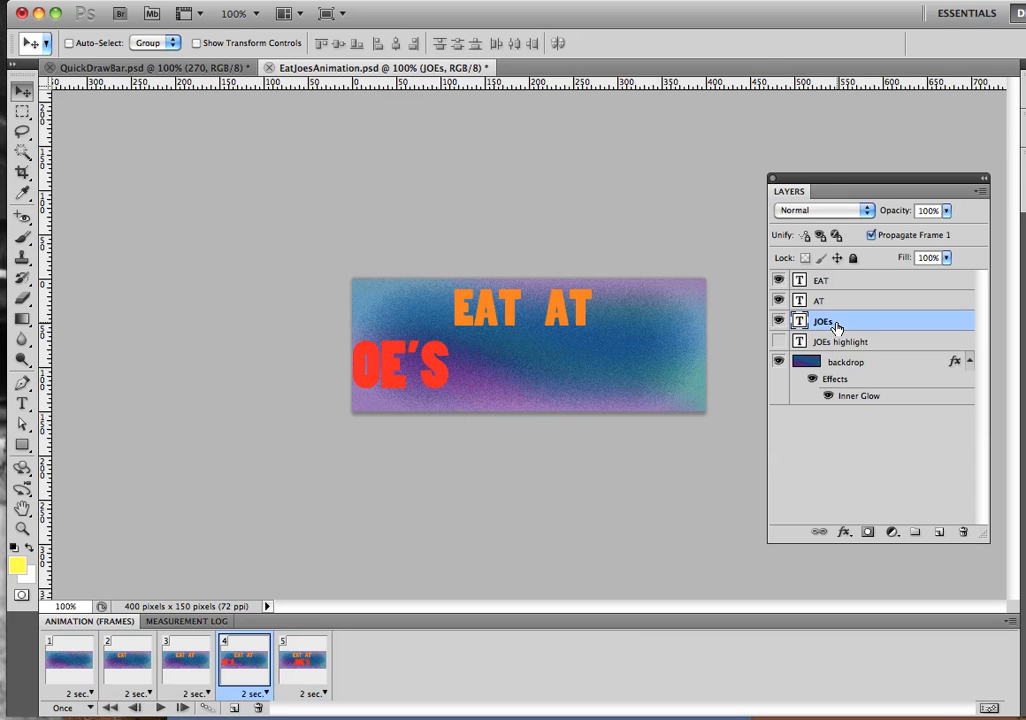
{"action": "key", "text": "shift+Left"}
{"action": "key", "text": "shift+Left"}
{"action": "key", "text": "shift+Left"}
{"action": "key", "text": "shift+Left"}
{"action": "key", "text": "shift+Left"}
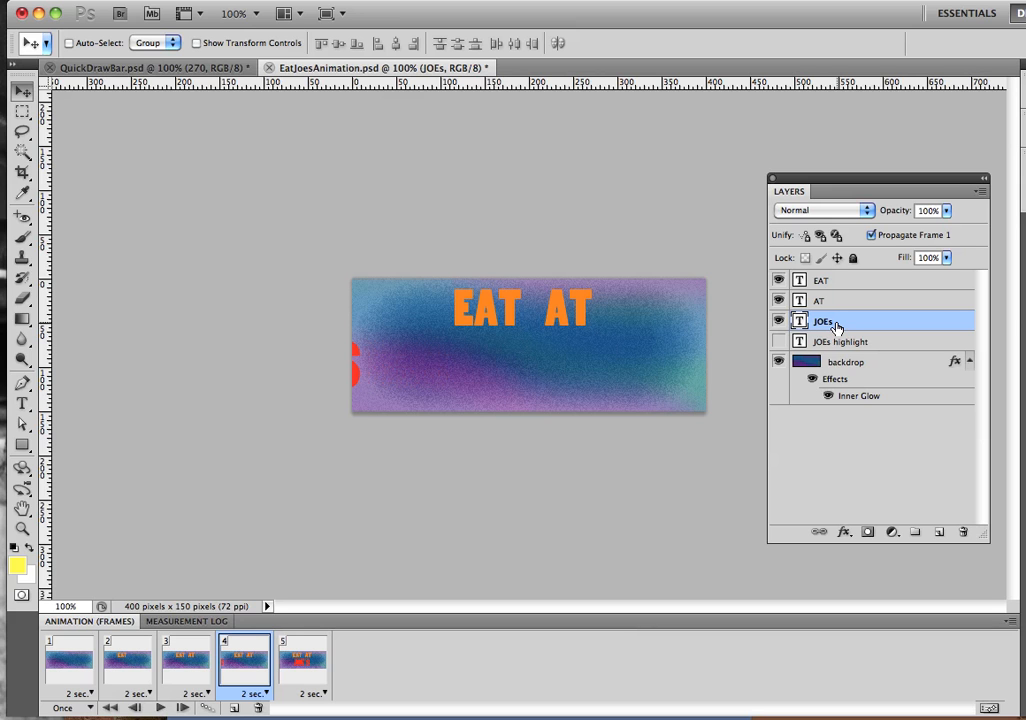
{"action": "key", "text": "shift+Left"}
Tween frames 4 and 5 with 3 added frames, using all layers and the position, opacity and effects parameters.
{"action": "left_click", "coordinate": [296, 662], "text": "shift"}
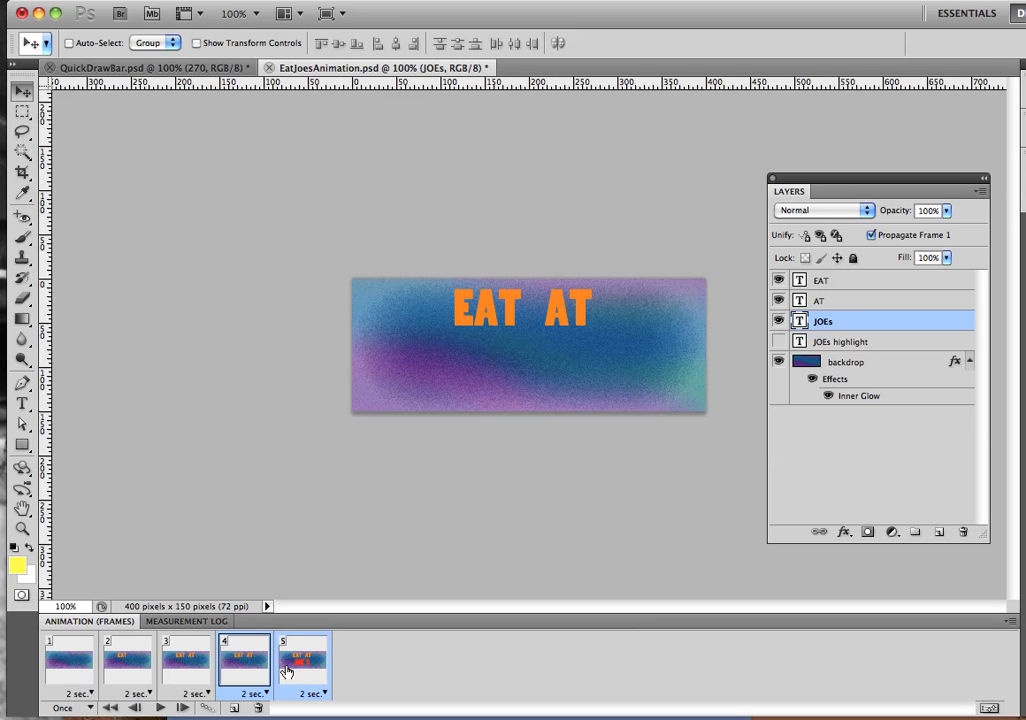
{"action": "left_click", "coordinate": [207, 708]}
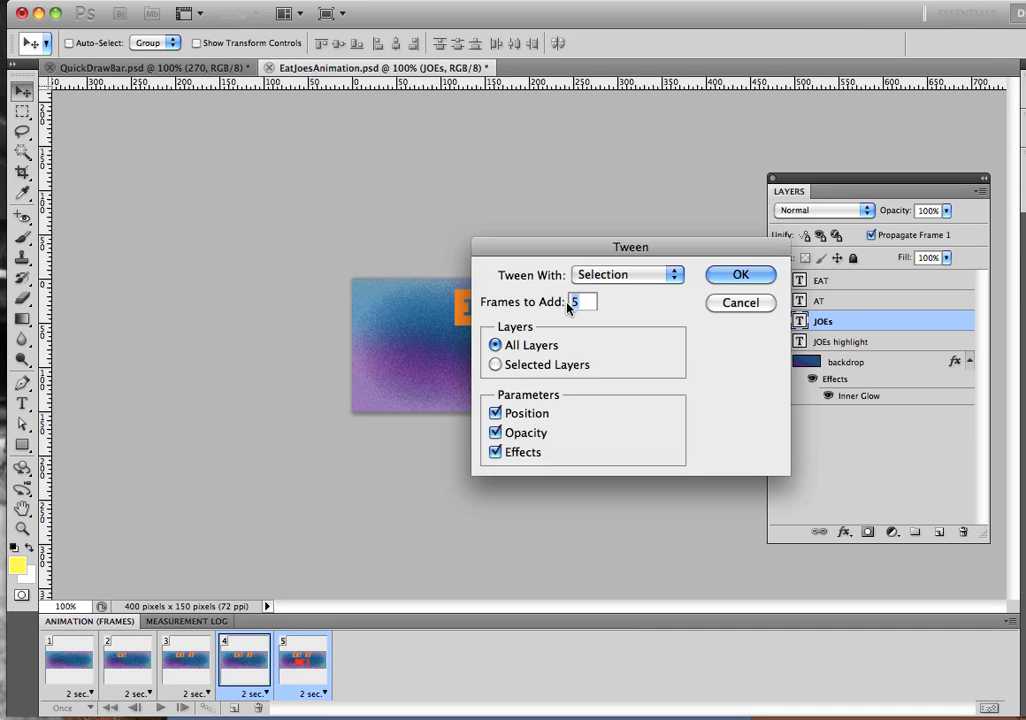
{"action": "type", "text": "3"}
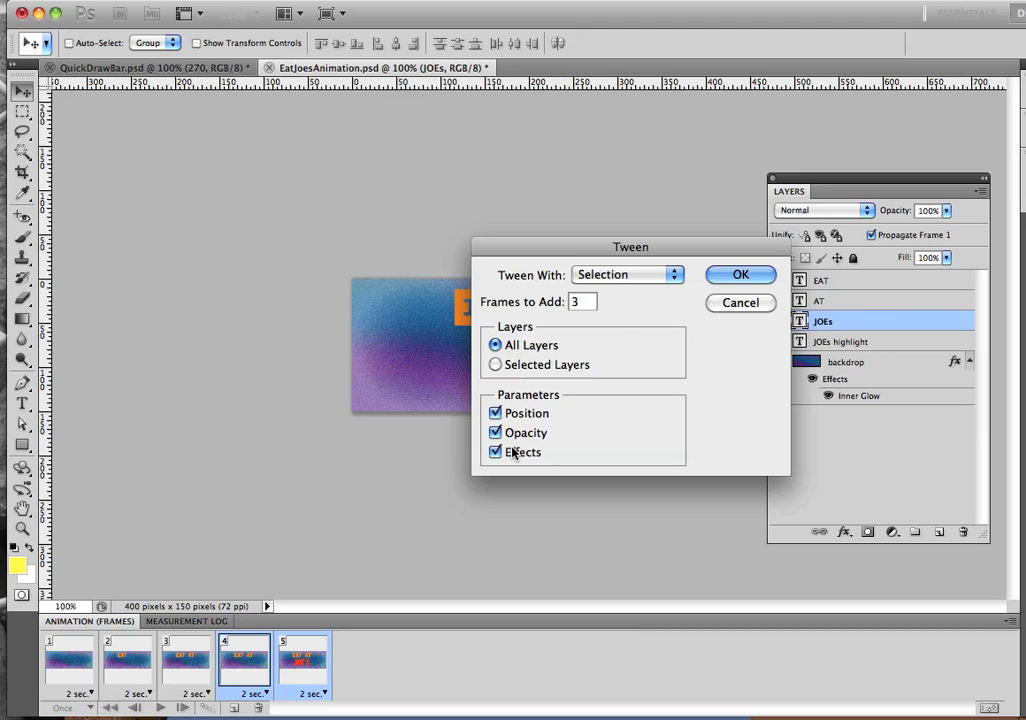
{"action": "left_click", "coordinate": [743, 274]}
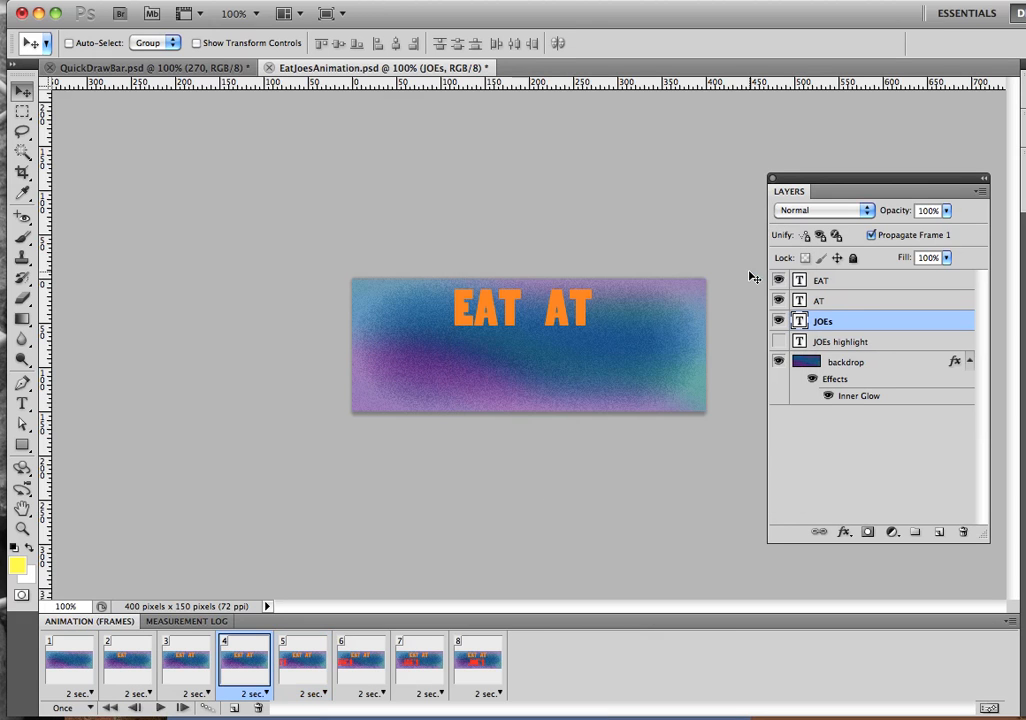
Step through frames 5 to 8 to review the tweened movement of the JOEs text.
{"action": "left_click", "coordinate": [295, 660]}
{"action": "left_click", "coordinate": [374, 656]}
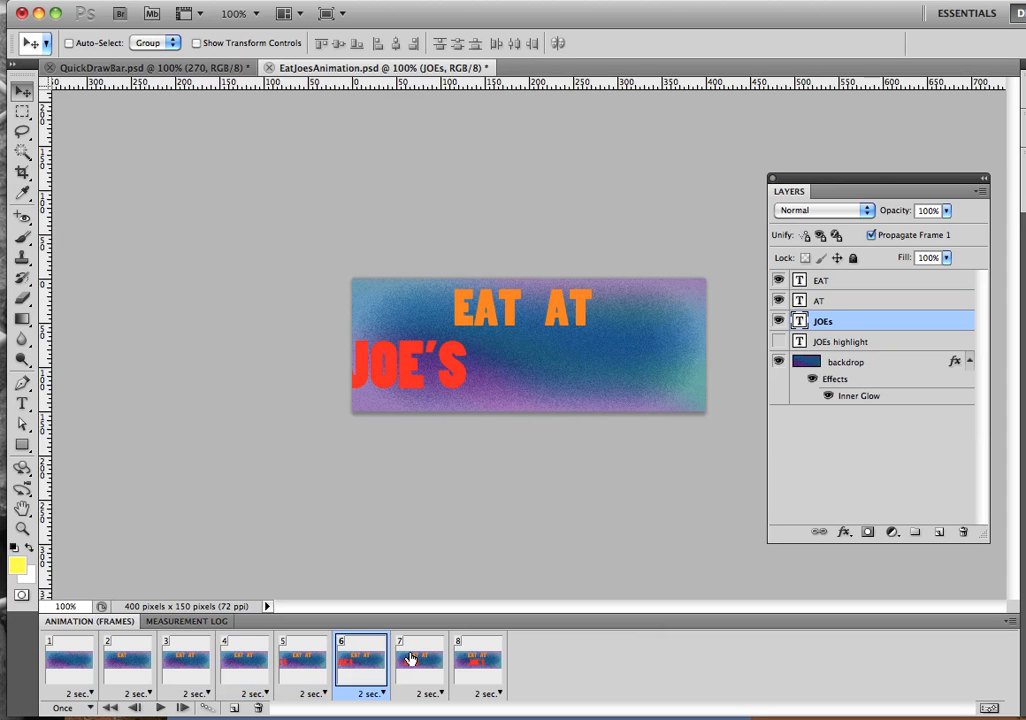
{"action": "left_click", "coordinate": [426, 661]}
{"action": "left_click", "coordinate": [478, 664]}
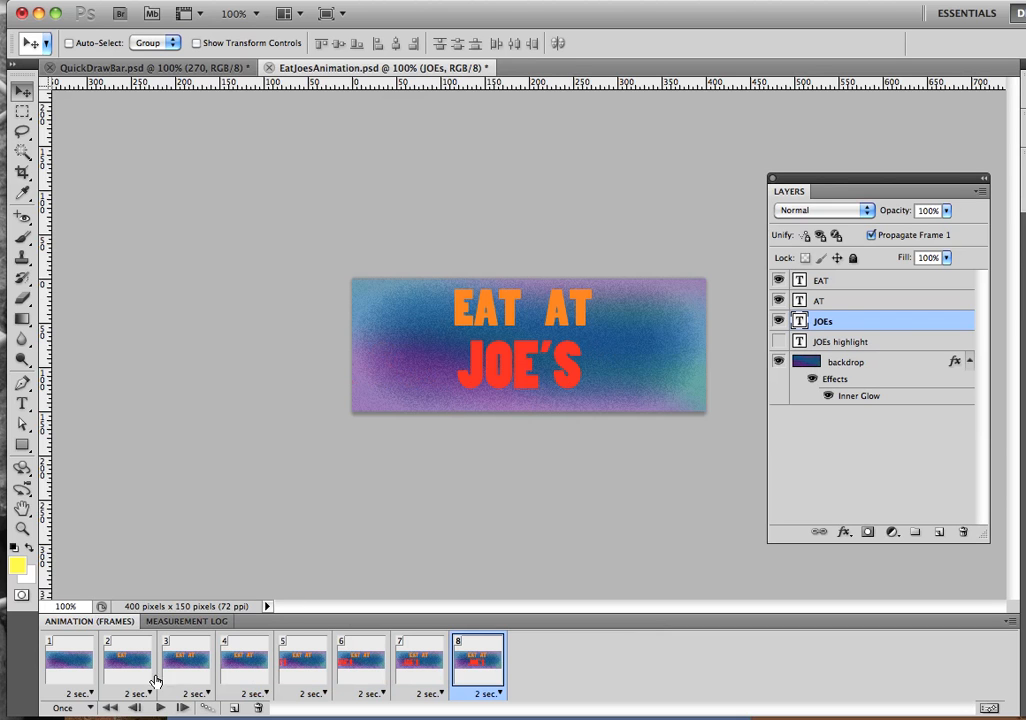
Set the delay of frames 2 and 3 to 1 second each.
{"action": "left_click", "coordinate": [66, 670]}
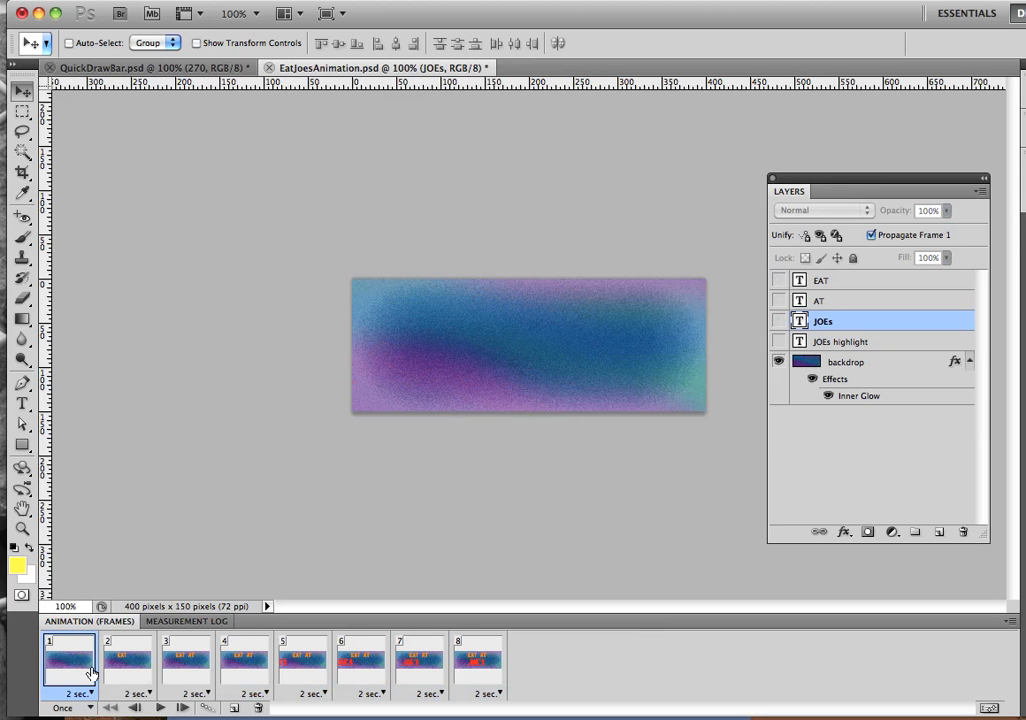
{"action": "left_click", "coordinate": [133, 671]}
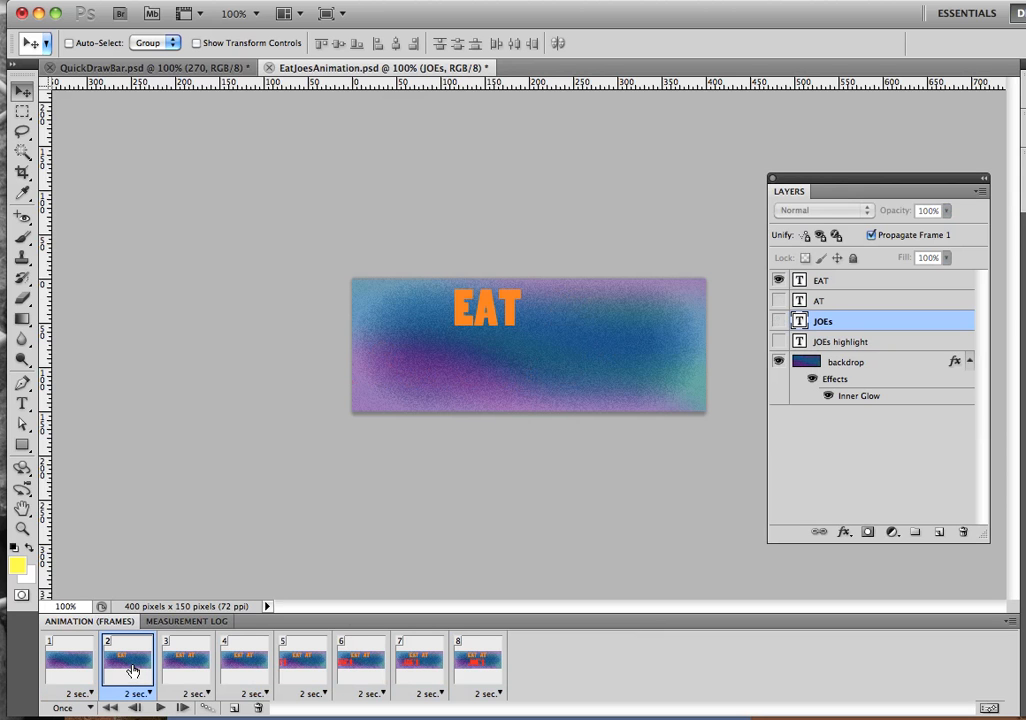
{"action": "left_click", "coordinate": [137, 693]}
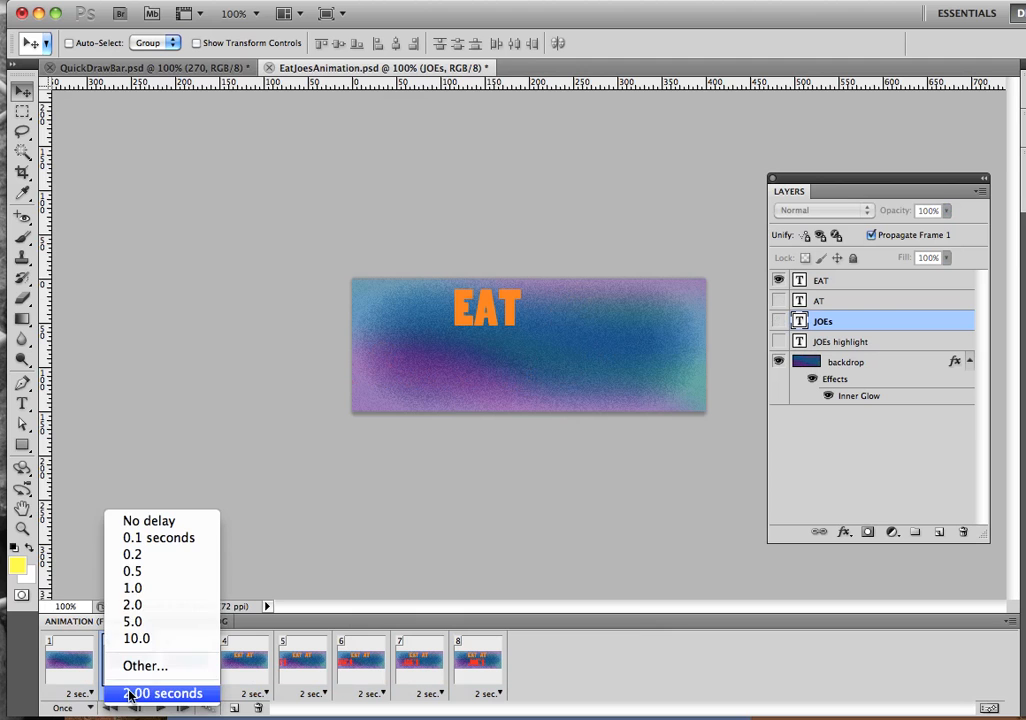
{"action": "left_click", "coordinate": [139, 589]}
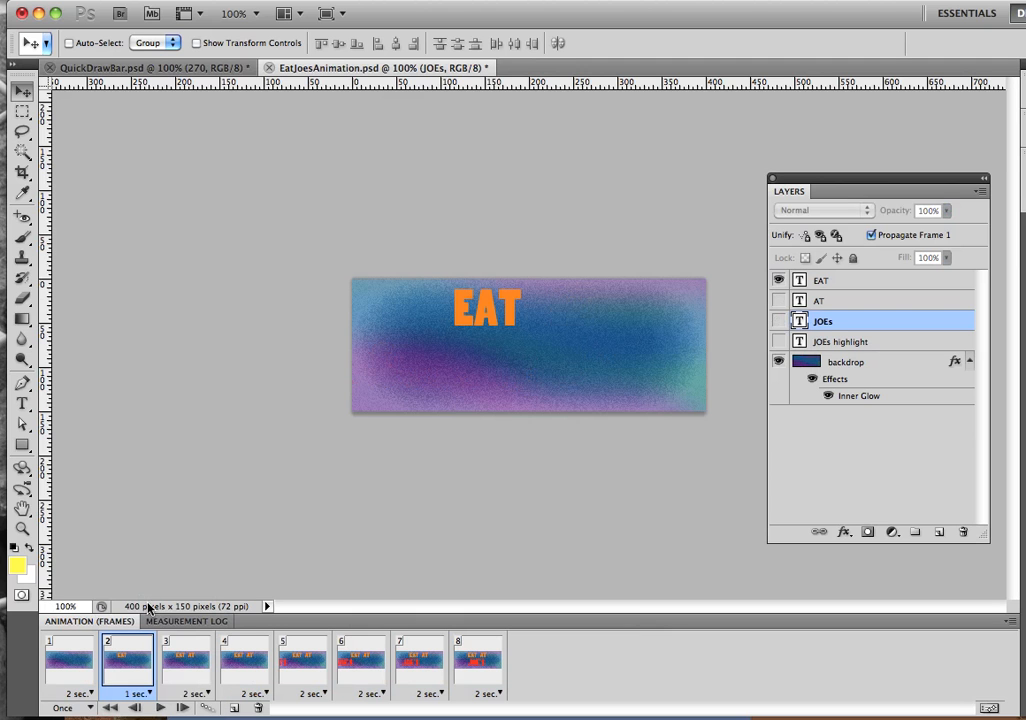
{"action": "left_click", "coordinate": [187, 673]}
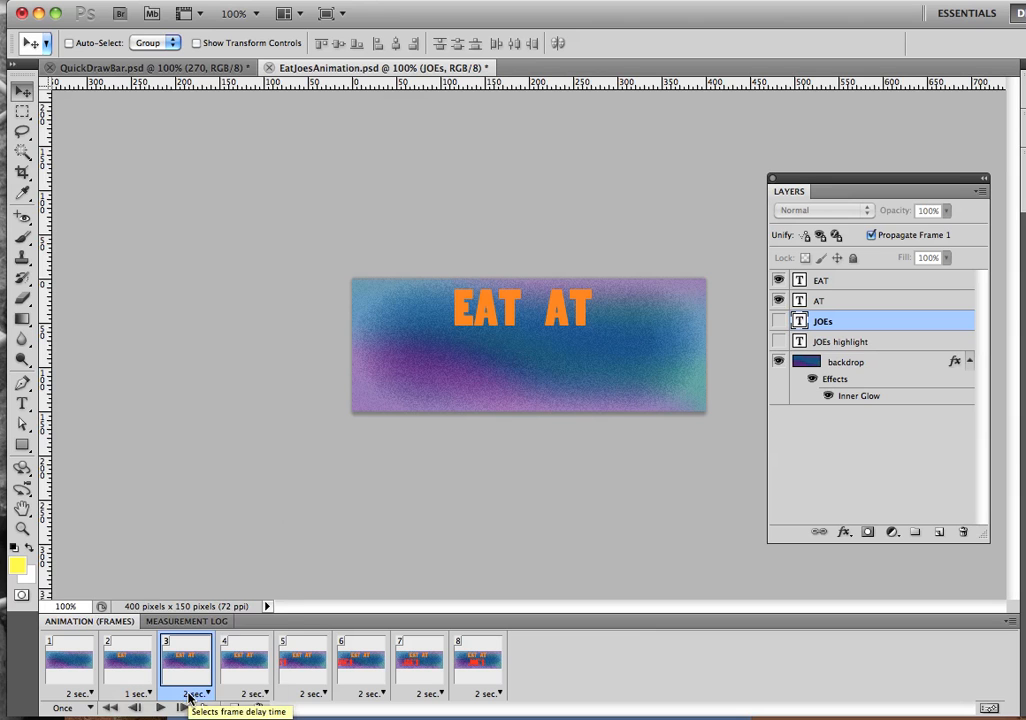
{"action": "left_click", "coordinate": [192, 693]}
{"action": "left_click", "coordinate": [190, 590]}
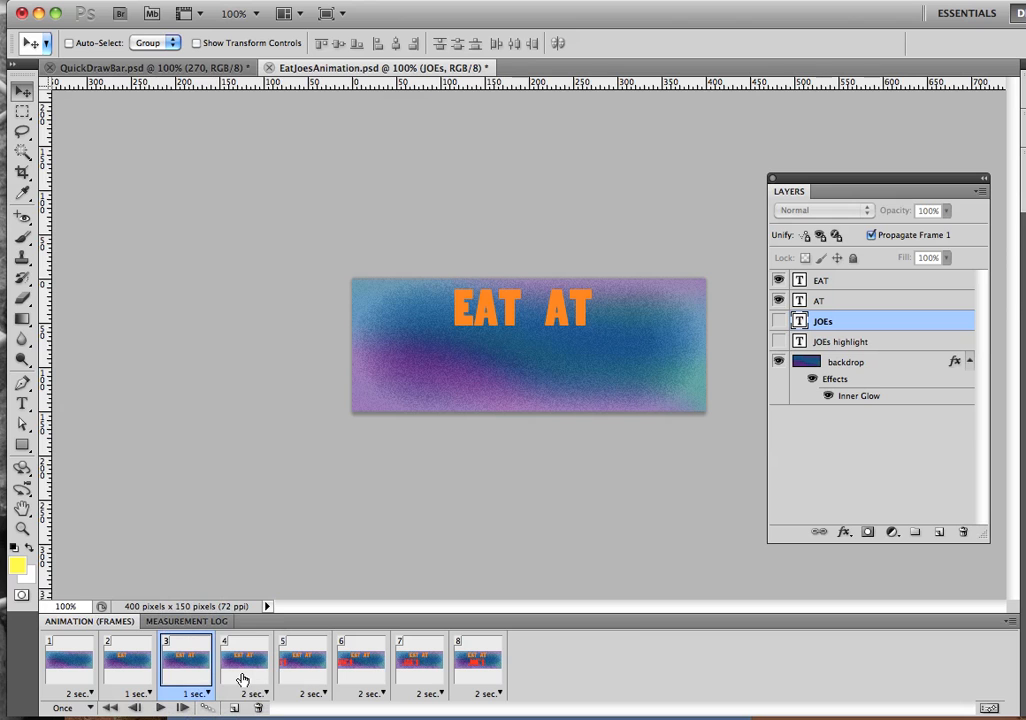
Set the delay of frames 4 through 7 to 0.2 seconds.
{"action": "left_click", "coordinate": [242, 663]}
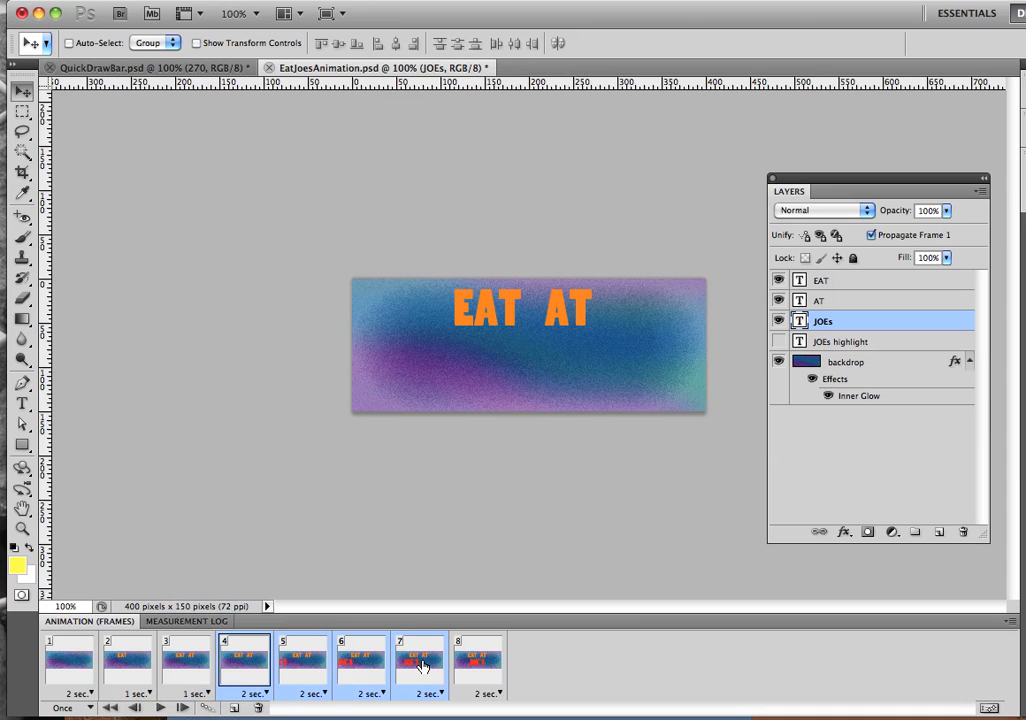
{"action": "left_click", "coordinate": [250, 693]}
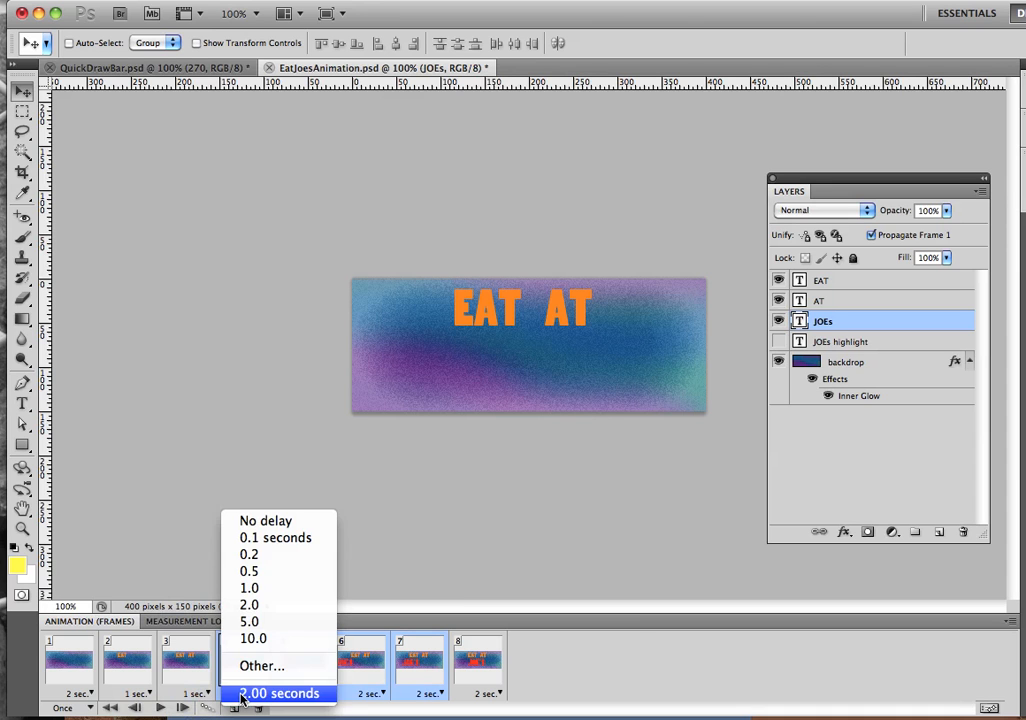
{"action": "left_click", "coordinate": [249, 556]}
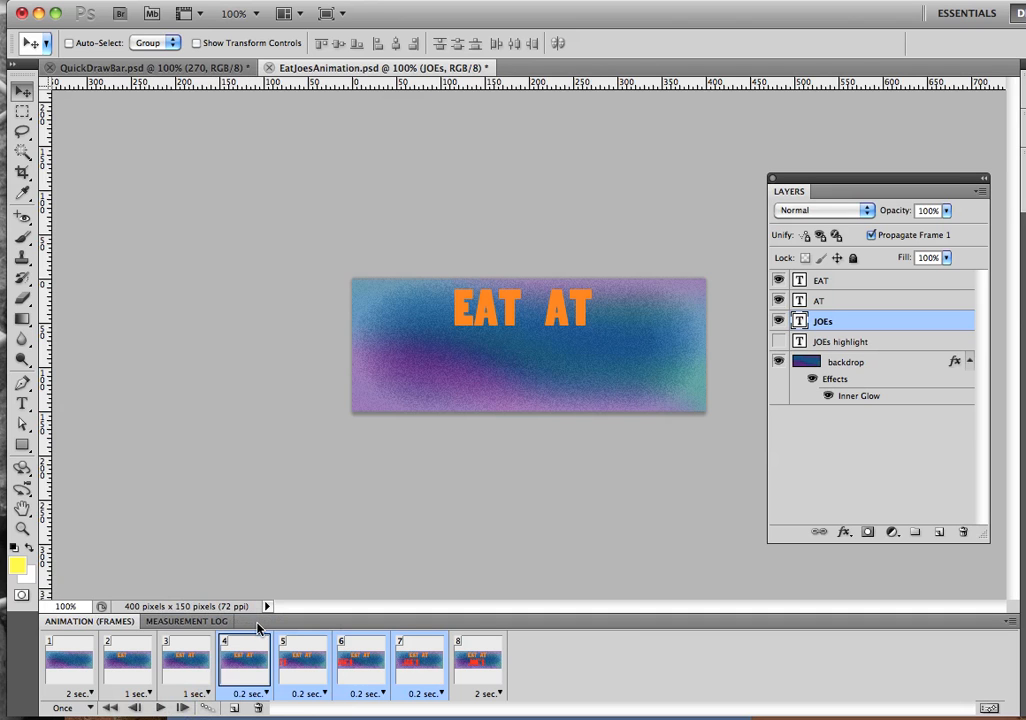
Duplicate frame 8 as frame 9, show the JOEs highlight layer in place of JOEs, and set its delay to 0.5 seconds.
{"action": "left_click", "coordinate": [481, 668]}
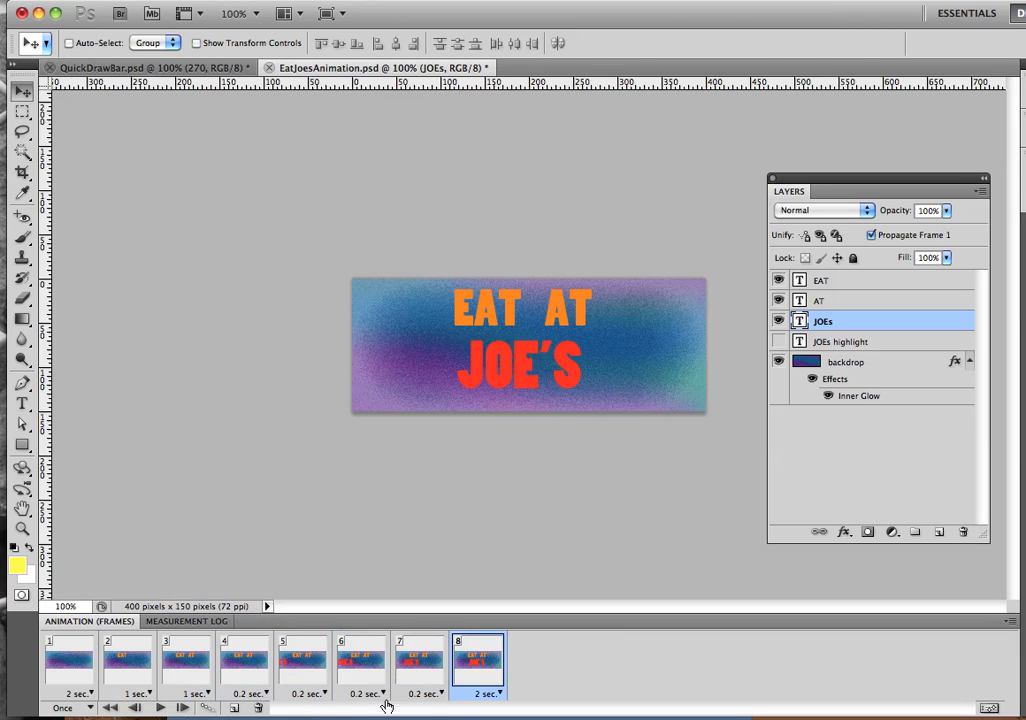
{"action": "left_click", "coordinate": [236, 710]}
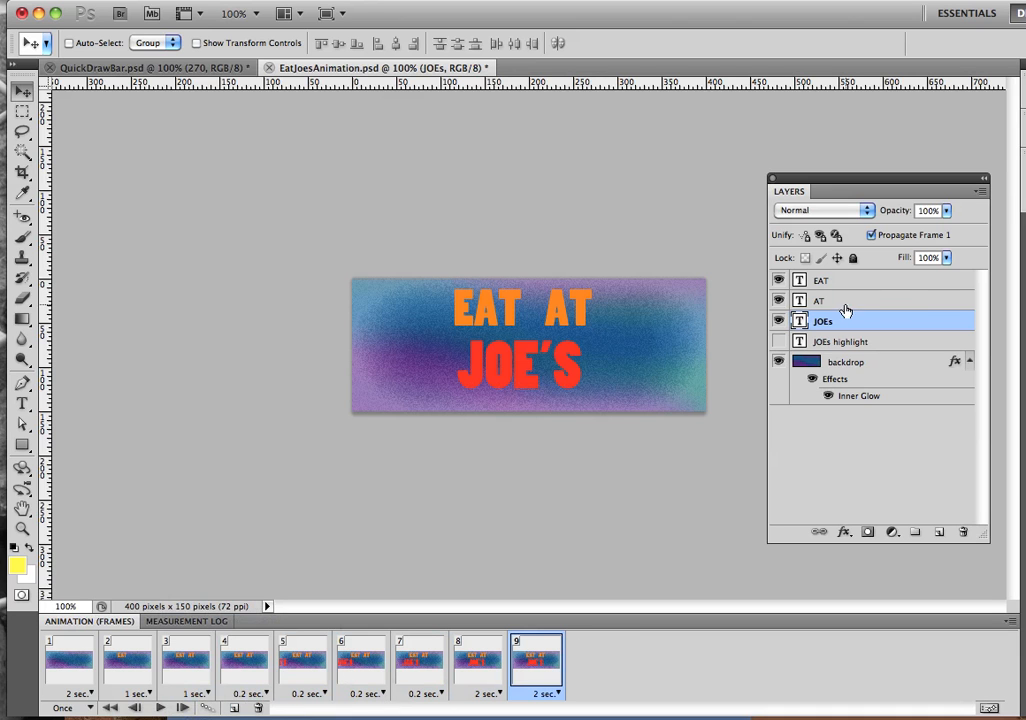
{"action": "left_click", "coordinate": [780, 322]}
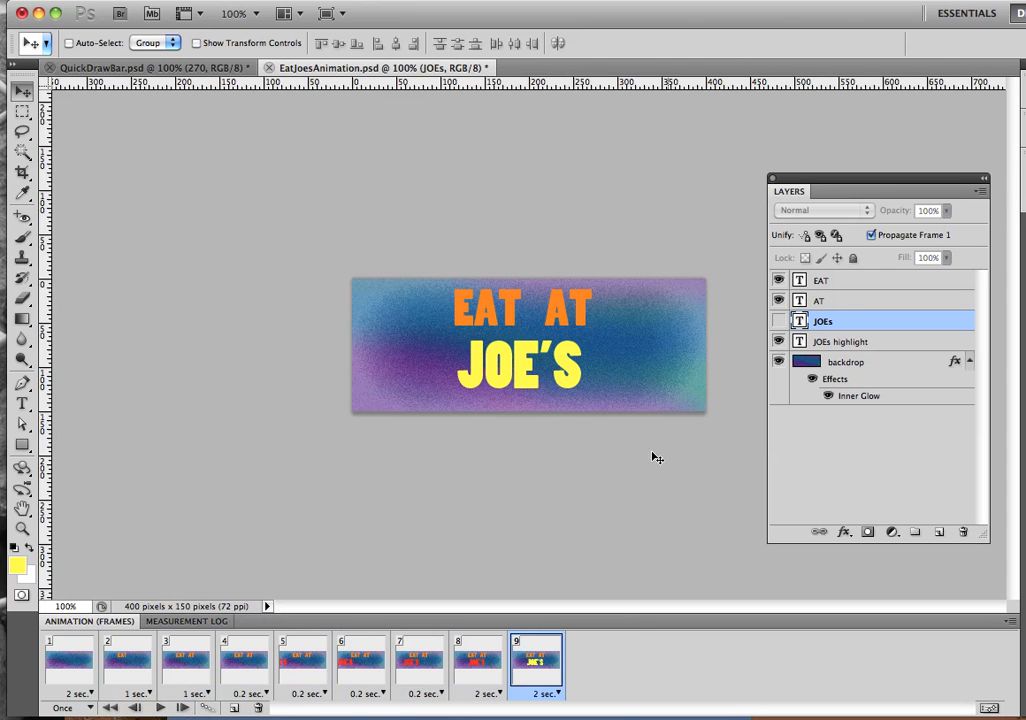
{"action": "left_click", "coordinate": [533, 694]}
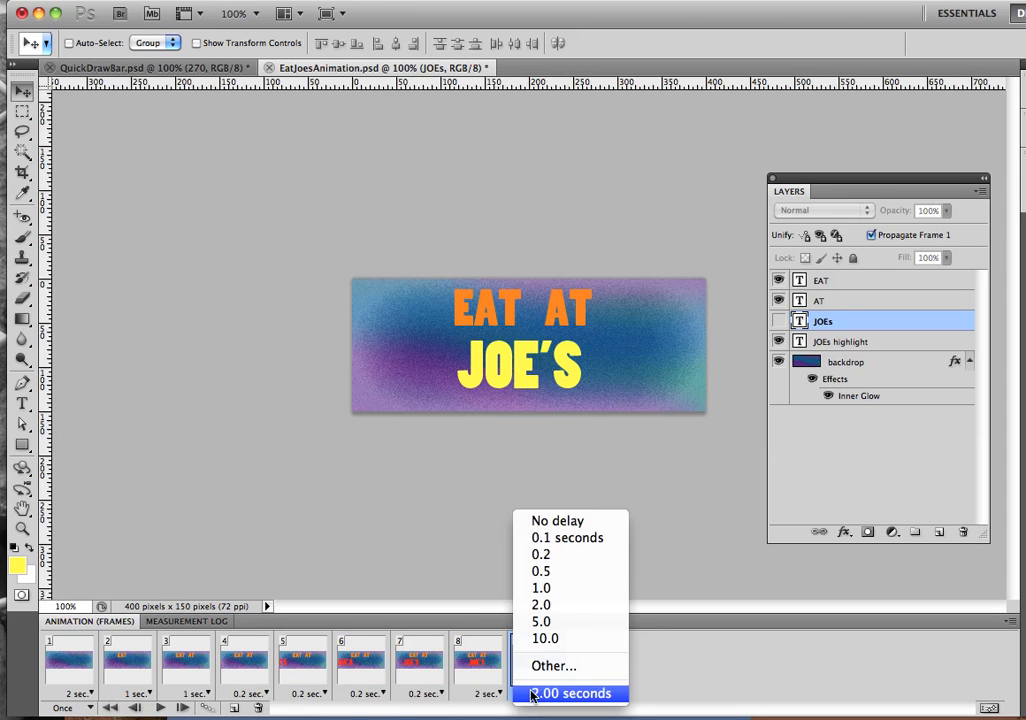
{"action": "left_click", "coordinate": [540, 572]}
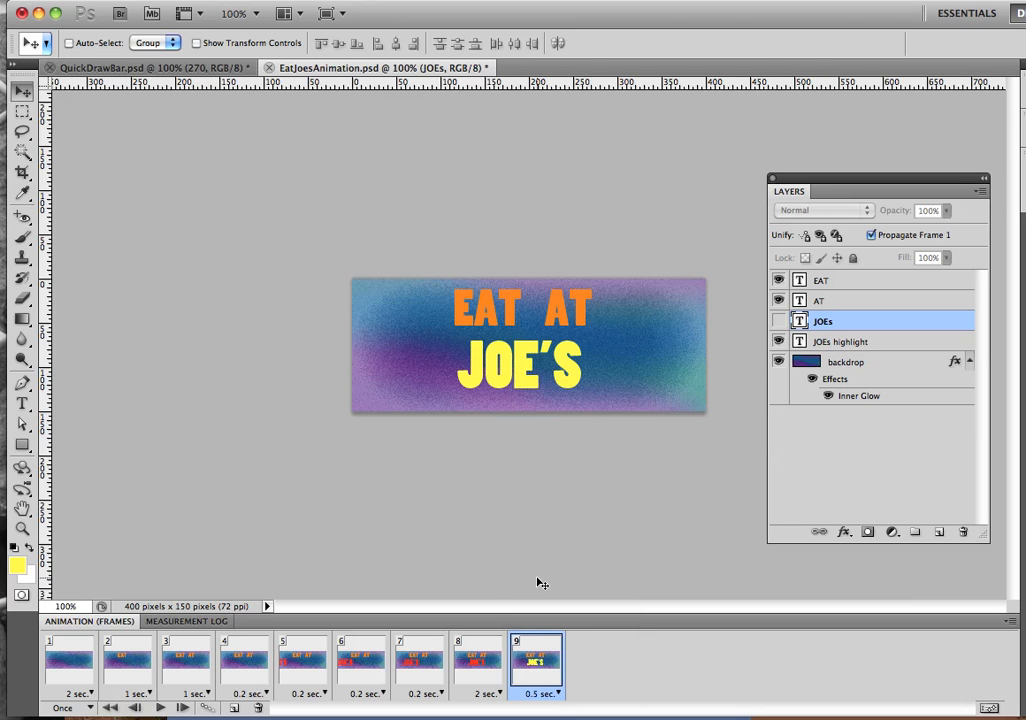
Duplicate frame 9 as frame 10, show the JOEs layer again, and set the frame's delay to 1 second.
{"action": "left_click", "coordinate": [236, 708]}
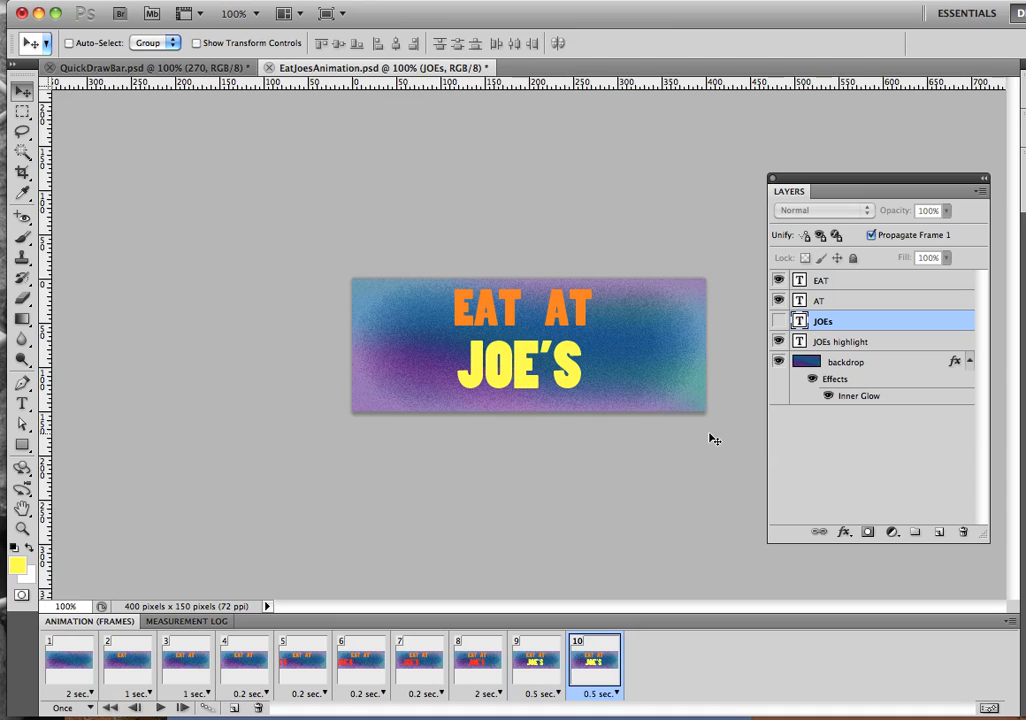
{"action": "left_click", "coordinate": [779, 321]}
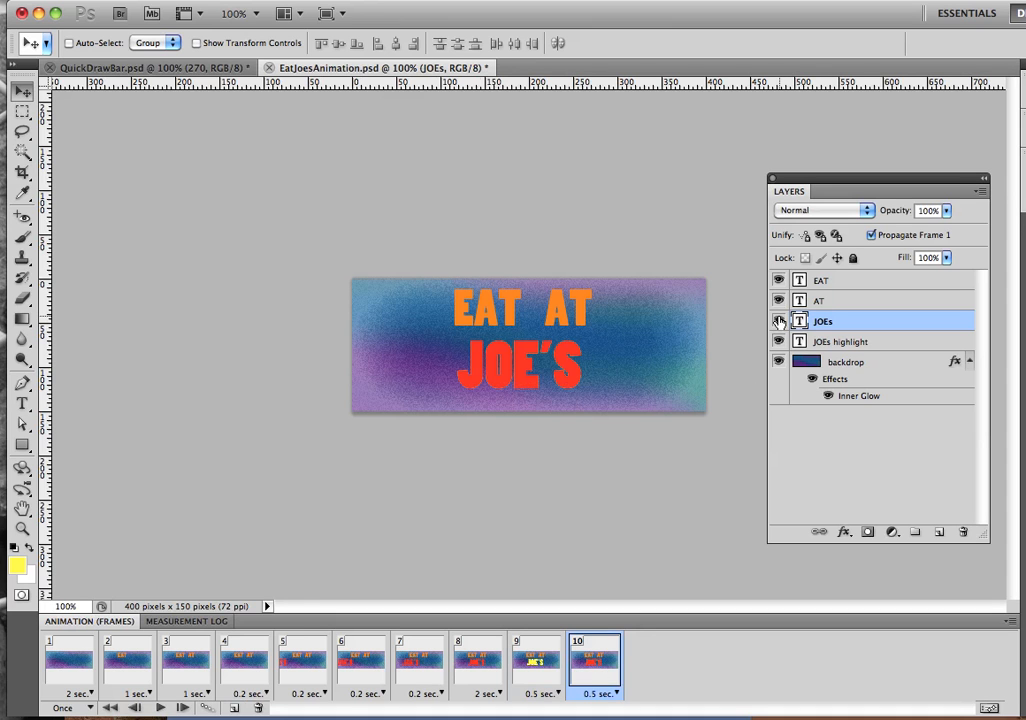
{"action": "left_click", "coordinate": [594, 691]}
{"action": "left_click", "coordinate": [598, 591]}
Duplicate frame 10 as frame 11, hide the JOEs layer so the highlight shows, and set its delay to 0.5 seconds.
{"action": "left_click", "coordinate": [233, 707]}
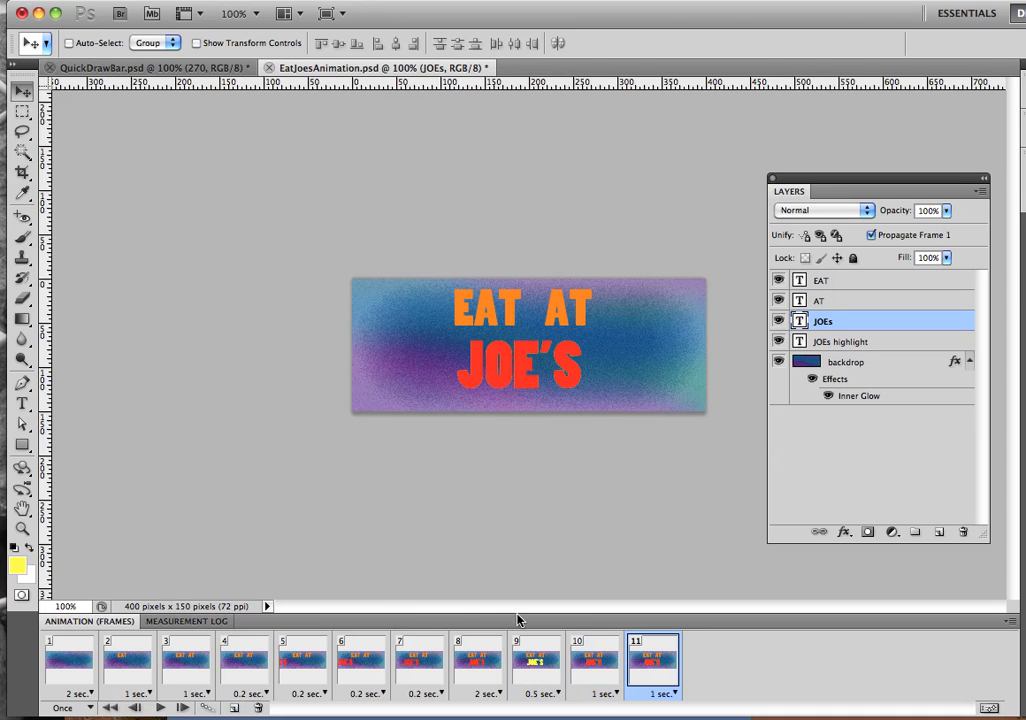
{"action": "left_click", "coordinate": [779, 321]}
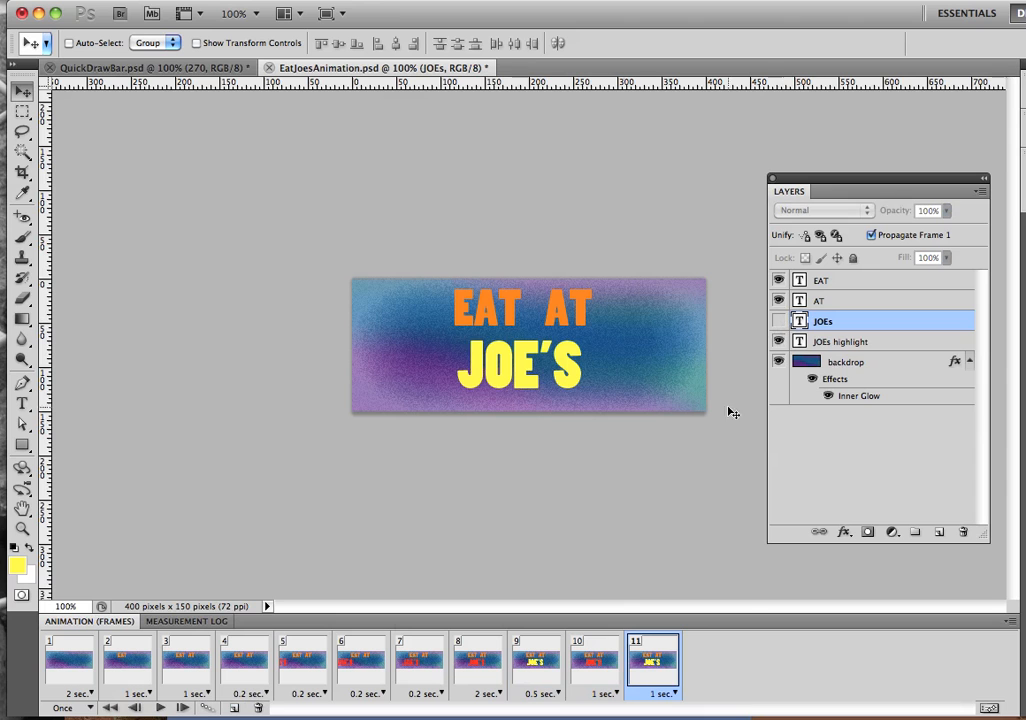
{"action": "left_click", "coordinate": [662, 693]}
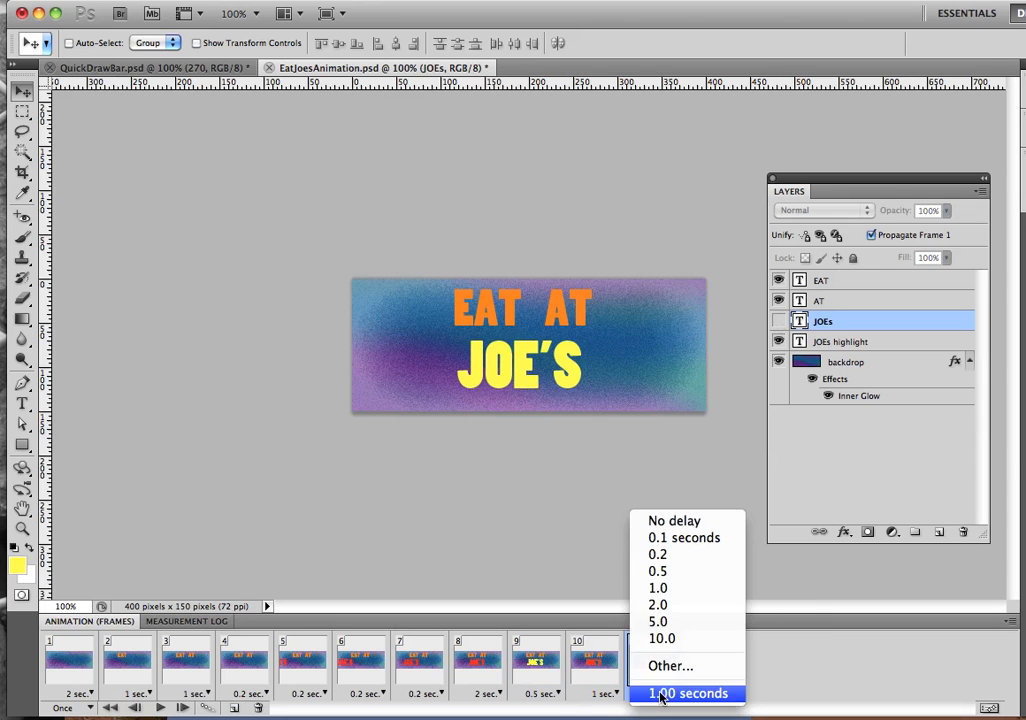
{"action": "left_click", "coordinate": [658, 571]}
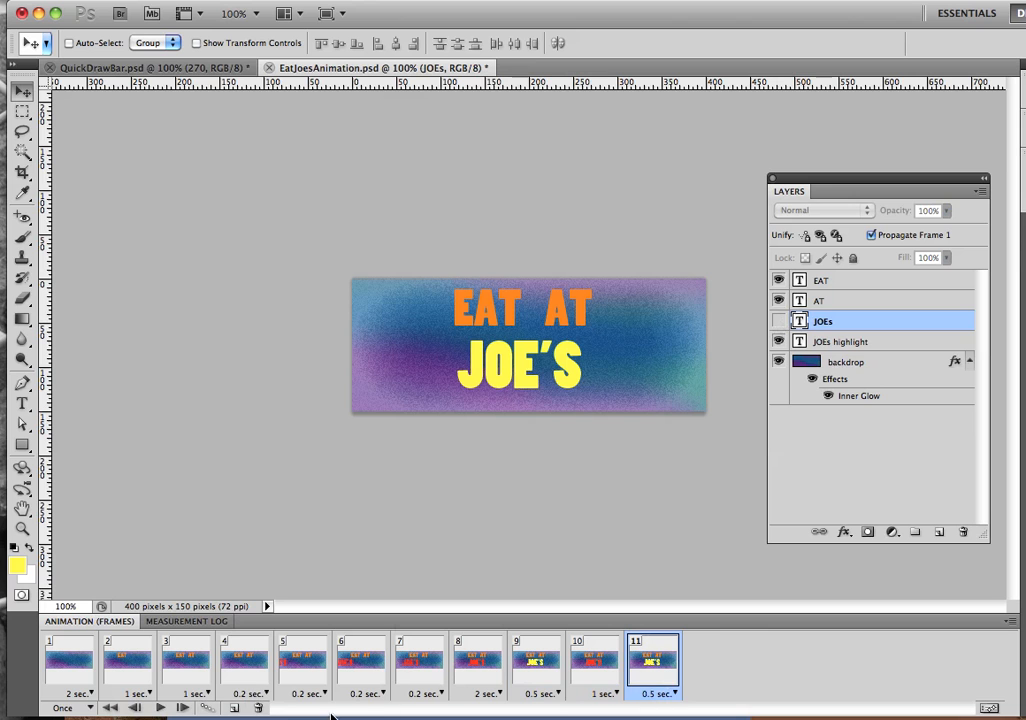
Duplicate frame 11 as frame 12, show the JOEs layer, and set the frame's delay to 5 seconds.
{"action": "left_click", "coordinate": [231, 710]}
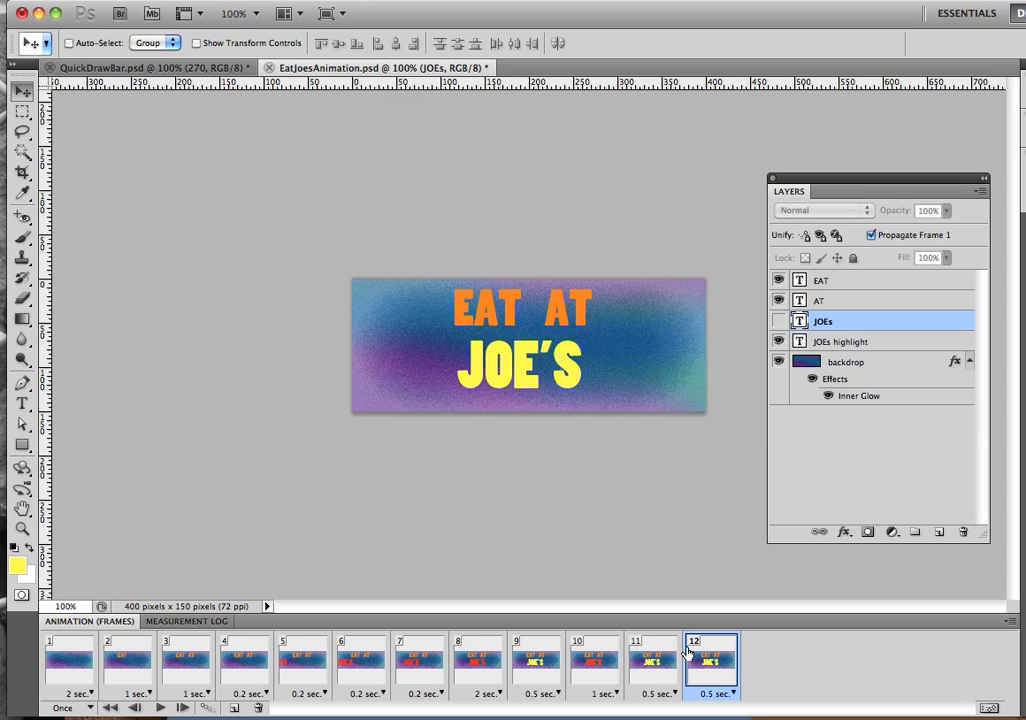
{"action": "left_click", "coordinate": [778, 321]}
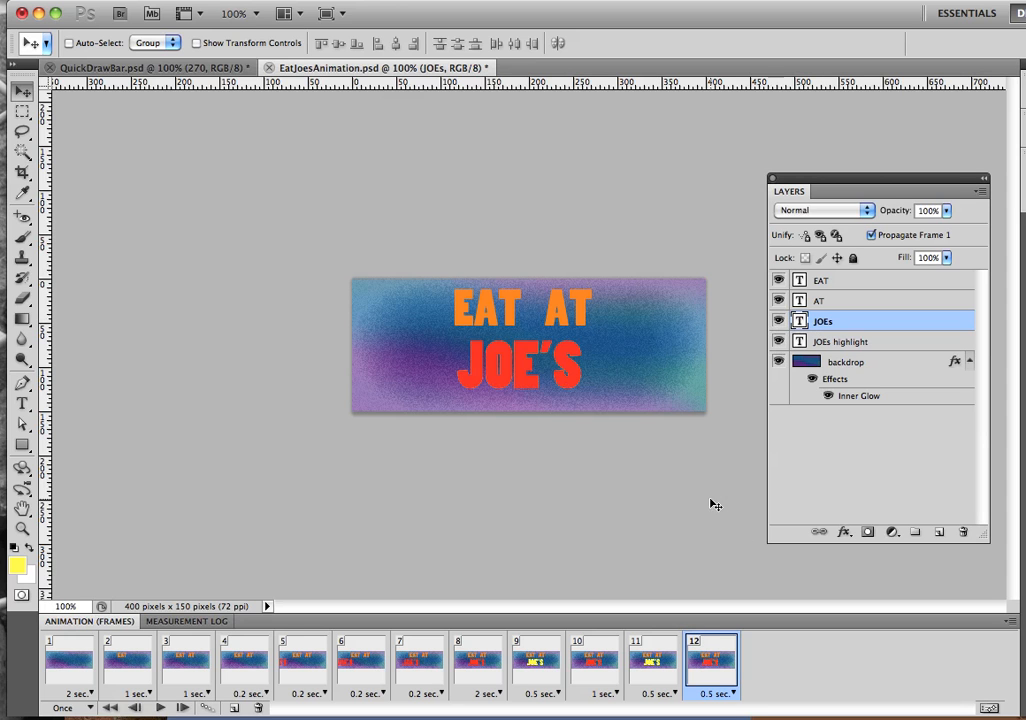
{"action": "left_click", "coordinate": [714, 693]}
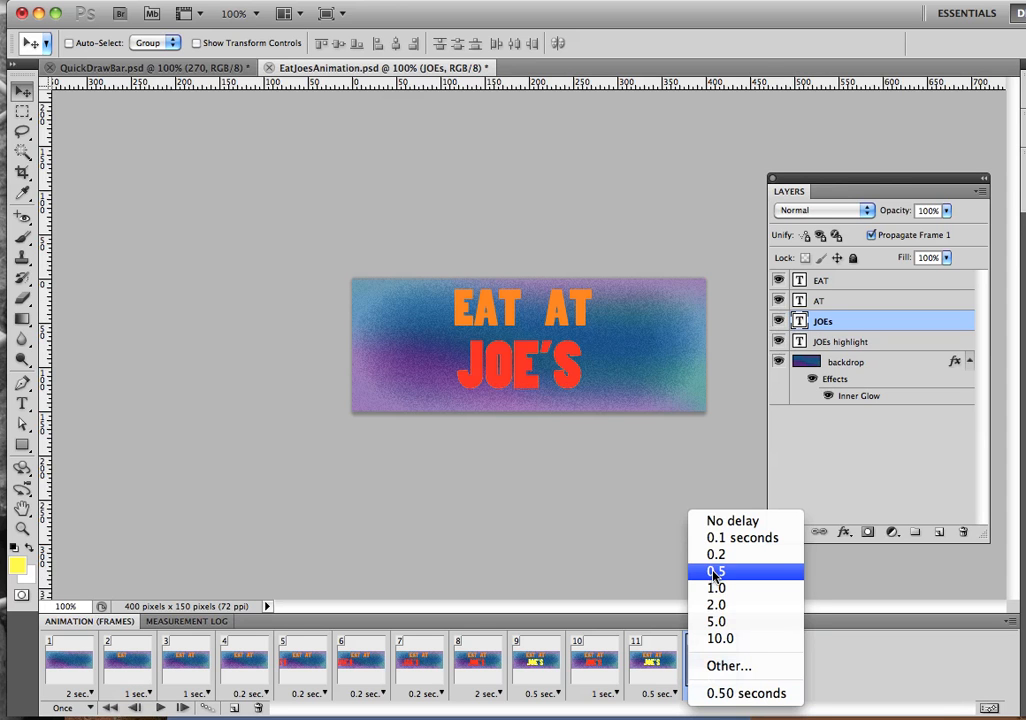
{"action": "left_click", "coordinate": [714, 622]}
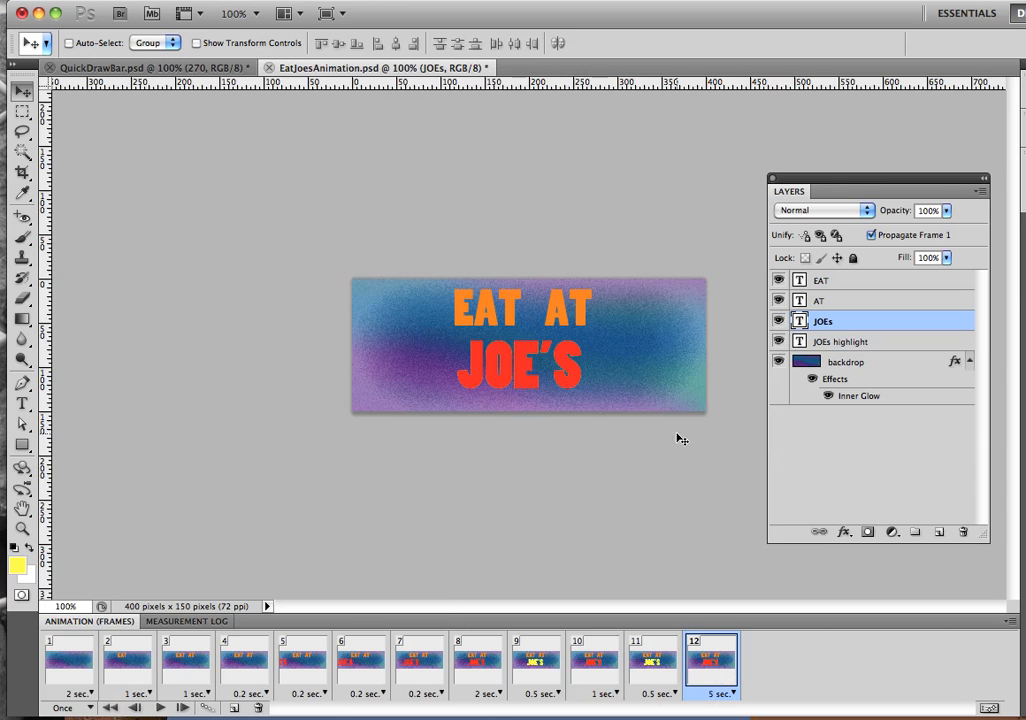
Play the animation to preview the frame sequence and its timing.
{"action": "left_click", "coordinate": [134, 708]}
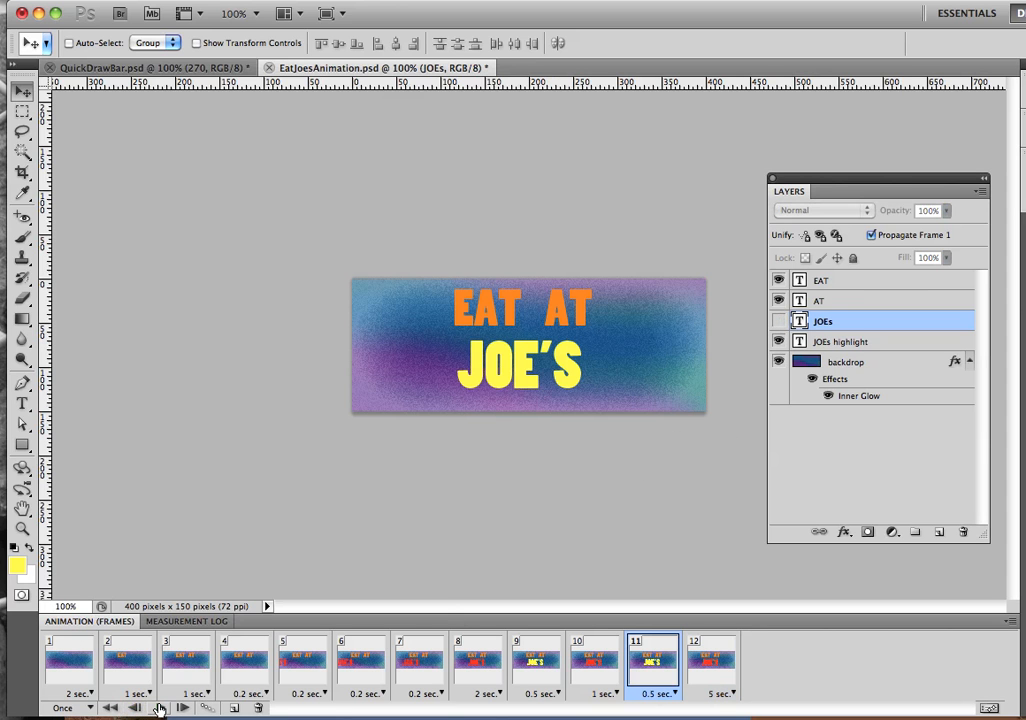
{"action": "left_click", "coordinate": [159, 708]}
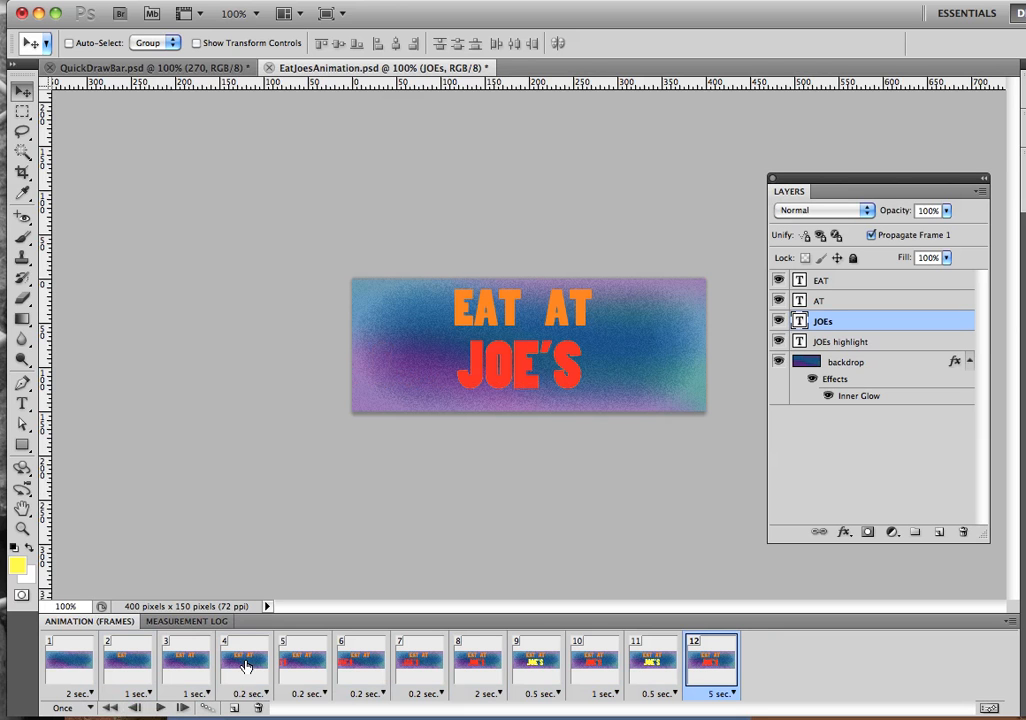
In frame 4, reduce the JOEs layer's opacity to 30%.
{"action": "left_click", "coordinate": [292, 664]}
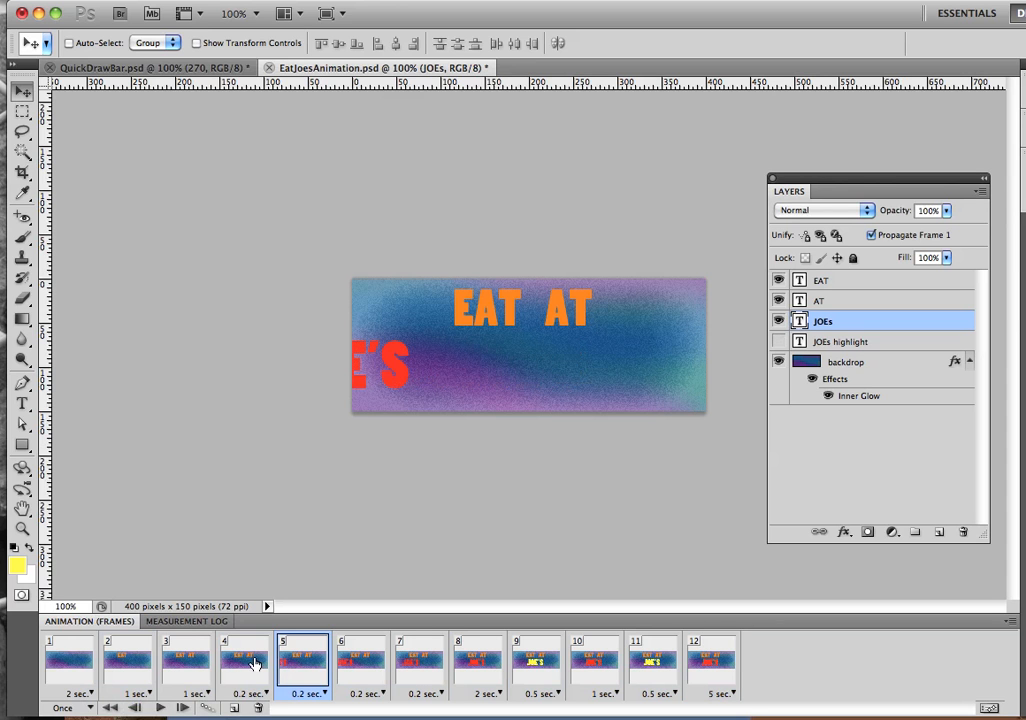
{"action": "left_click", "coordinate": [256, 662]}
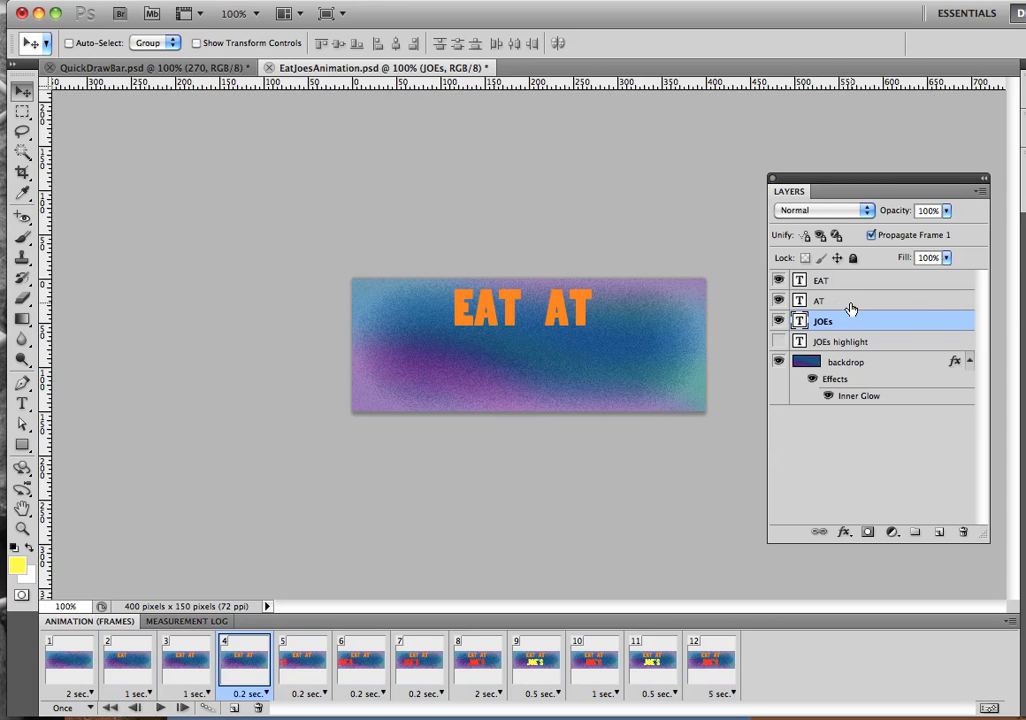
{"action": "left_click", "coordinate": [945, 212]}
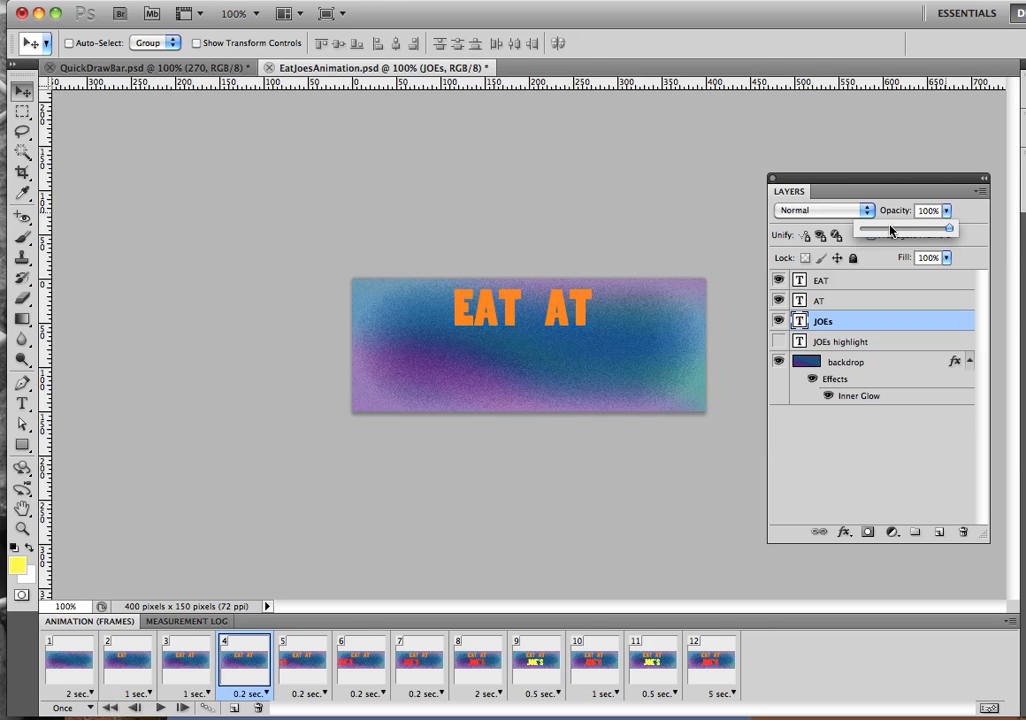
{"action": "left_click_drag", "start_coordinate": [895, 206], "coordinate": [836, 217]}
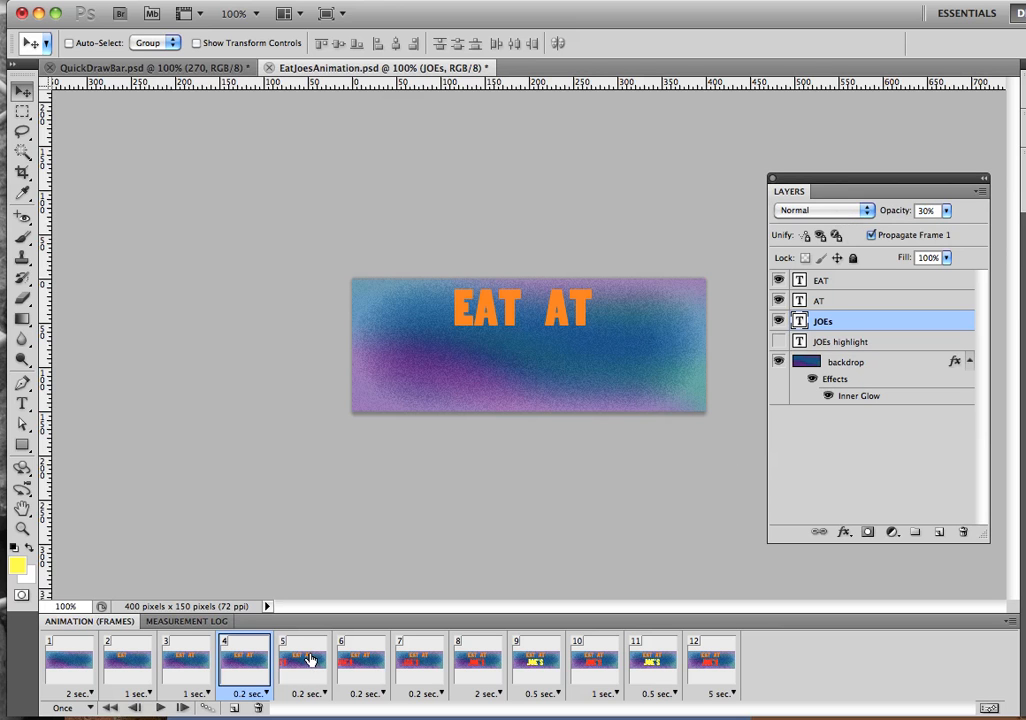
Reduce the JOEs layer's opacity to 34% in frame 5 and to 65% in frame 6.
{"action": "left_click", "coordinate": [310, 660]}
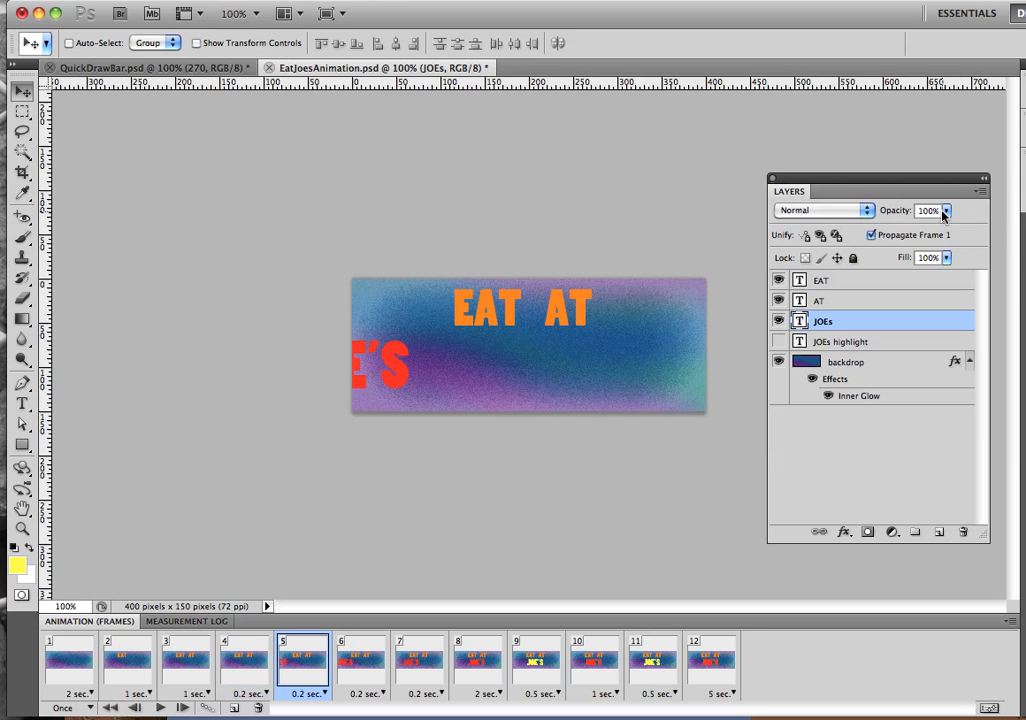
{"action": "left_click_drag", "start_coordinate": [946, 210], "coordinate": [894, 236]}
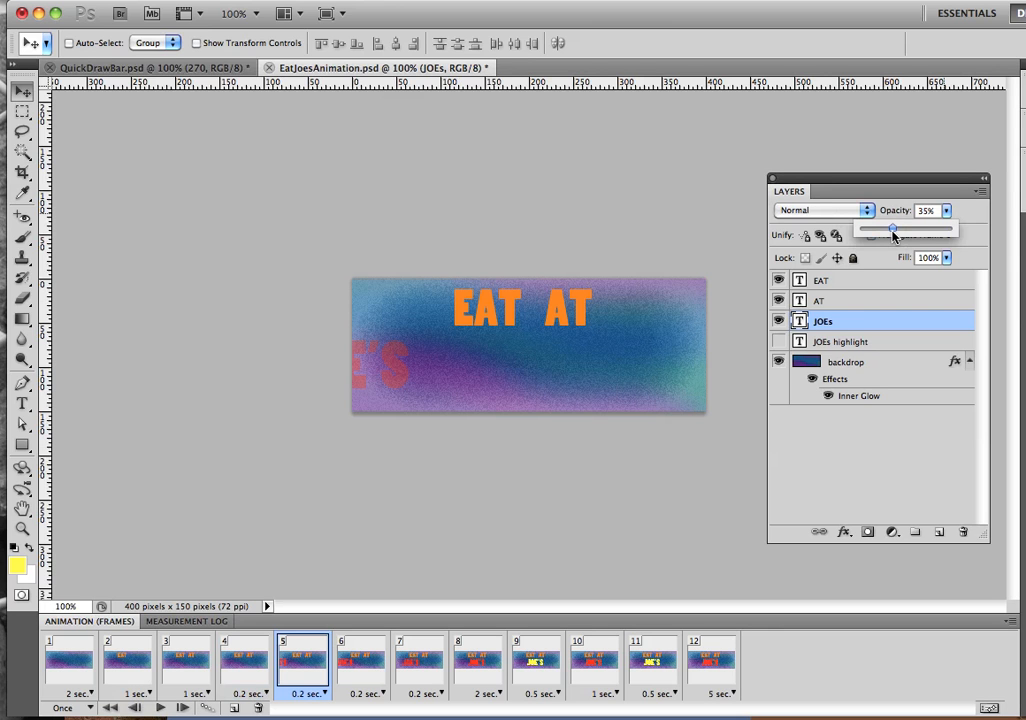
{"action": "left_click_drag", "start_coordinate": [892, 236], "coordinate": [892, 236]}
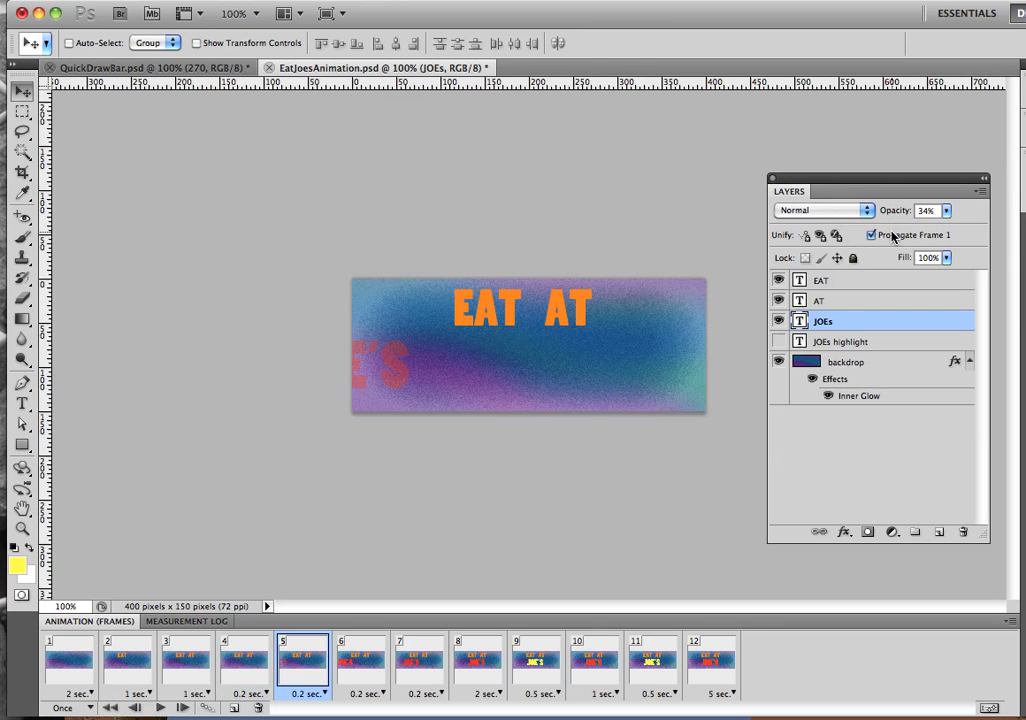
{"action": "left_click", "coordinate": [364, 662]}
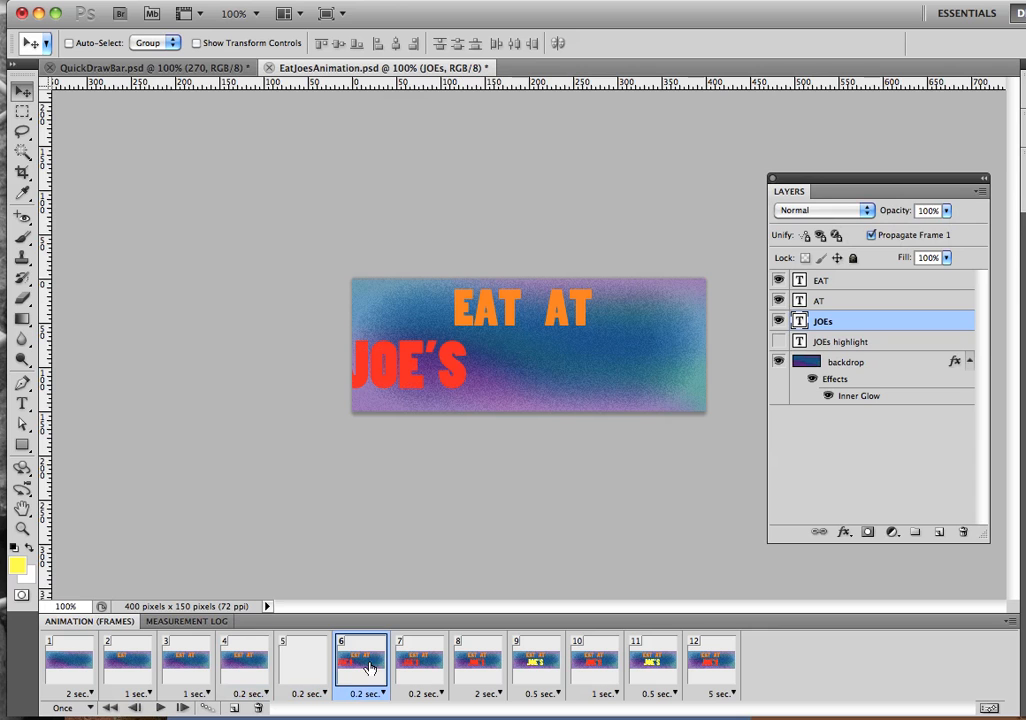
{"action": "left_click_drag", "start_coordinate": [906, 211], "coordinate": [872, 211]}
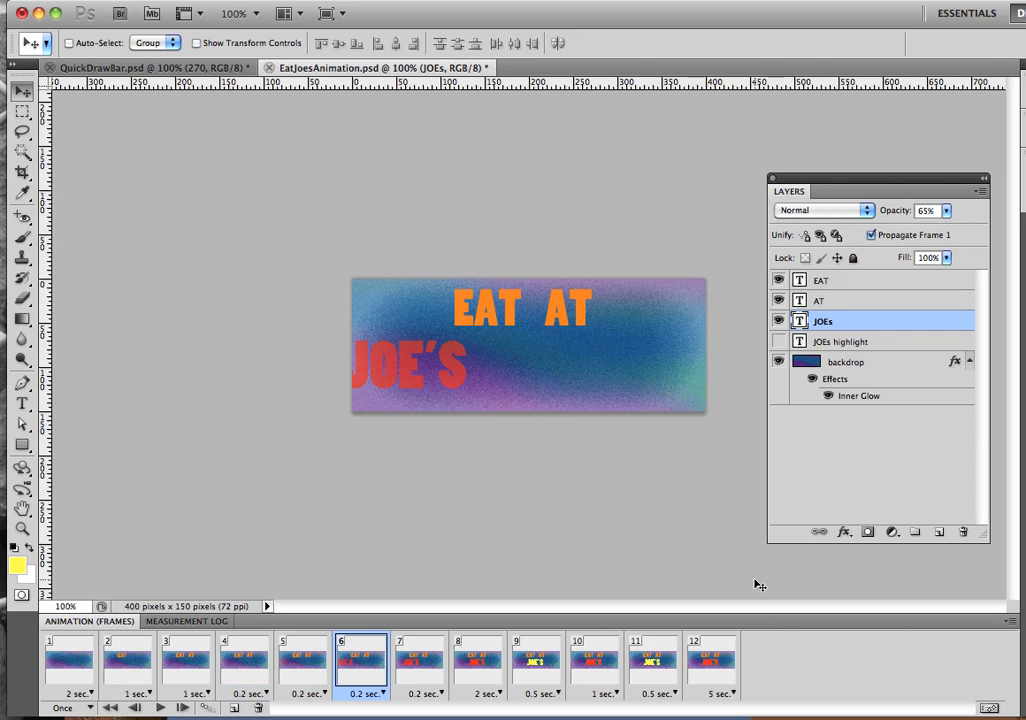
Adjust the JOEs layer's opacity in frame 7.
{"action": "left_click", "coordinate": [433, 676]}
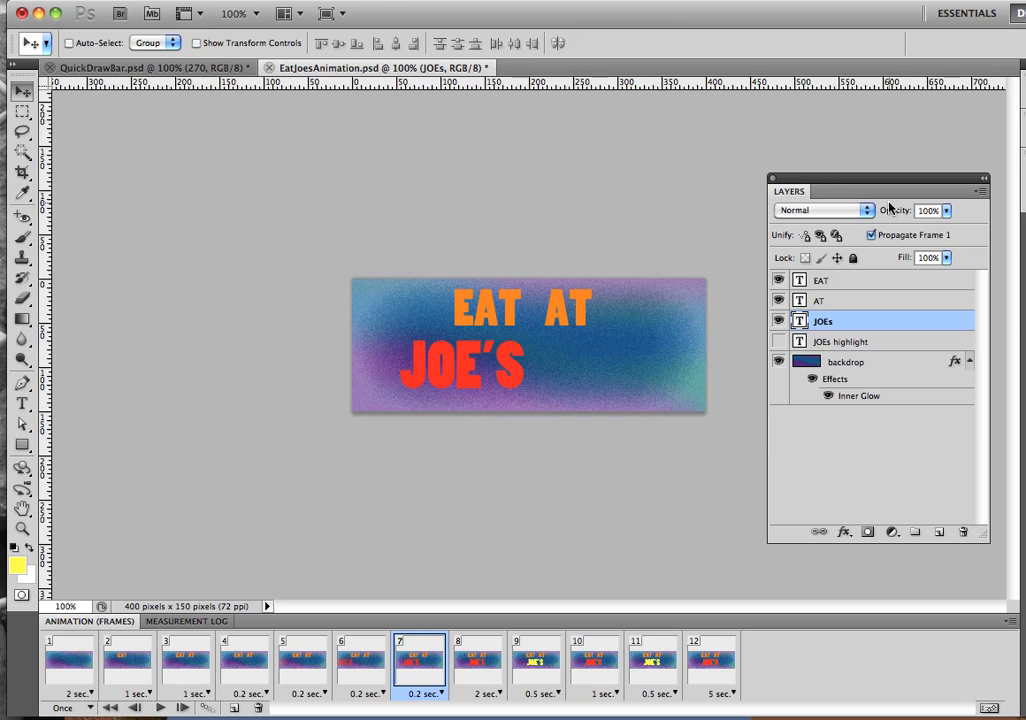
{"action": "left_click_drag", "start_coordinate": [890, 207], "coordinate": [889, 213]}
{"action": "key", "text": "Return"}
Step through frames 5 to 8 to check how the JOE'S text fades in as it slides into place.
{"action": "left_click", "coordinate": [470, 662]}
{"action": "left_click", "coordinate": [304, 663]}
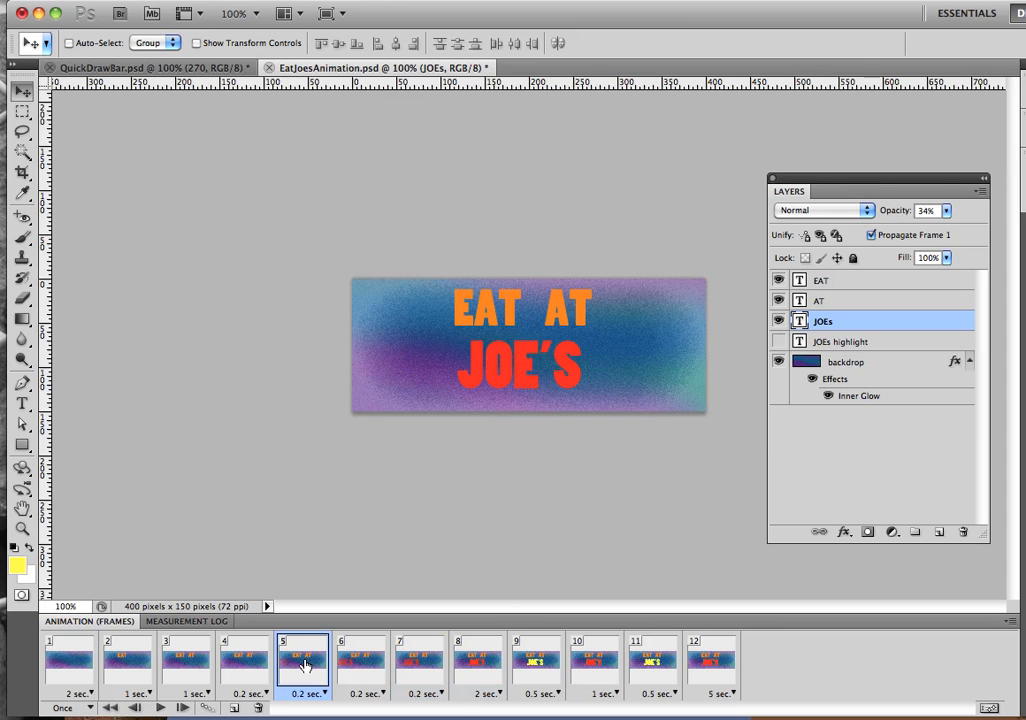
{"action": "left_click", "coordinate": [350, 663]}
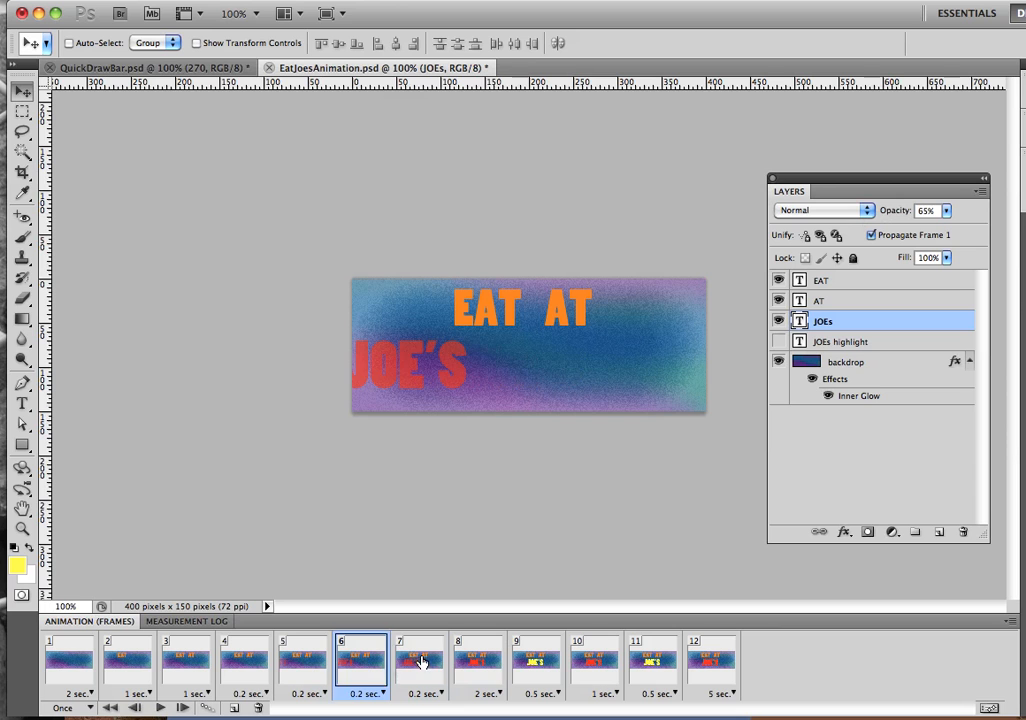
{"action": "left_click", "coordinate": [423, 661]}
{"action": "left_click", "coordinate": [481, 662]}
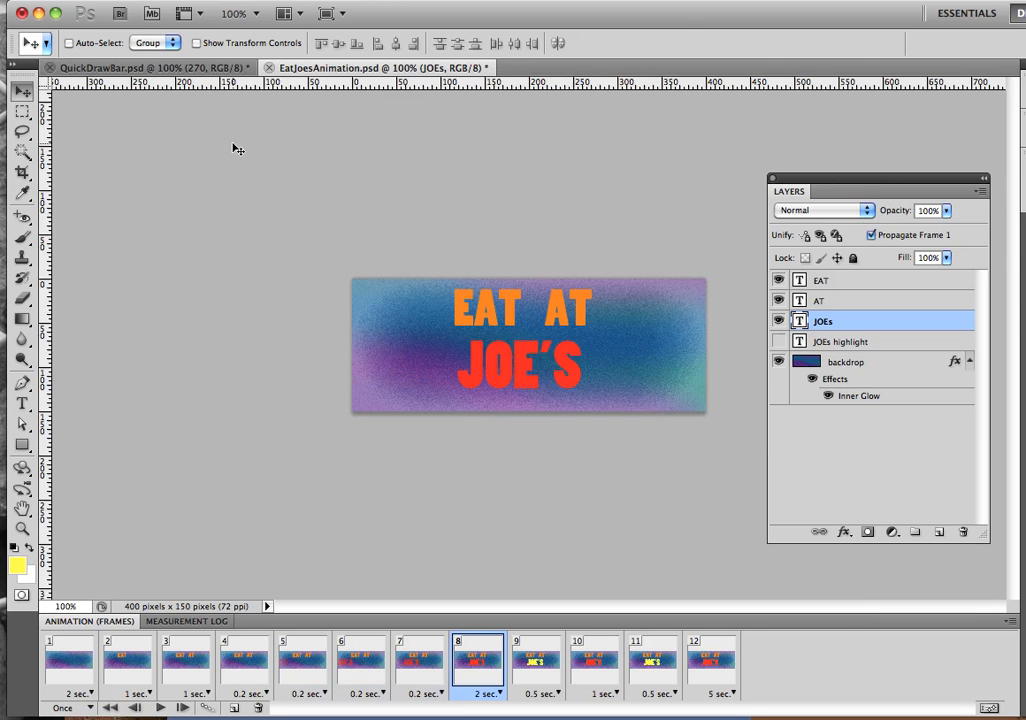
Export the animation for the web as EatJoesAnimation.gif in the images folder, with looping set to play 2 times.
{"action": "left_click", "coordinate": [113, 1]}
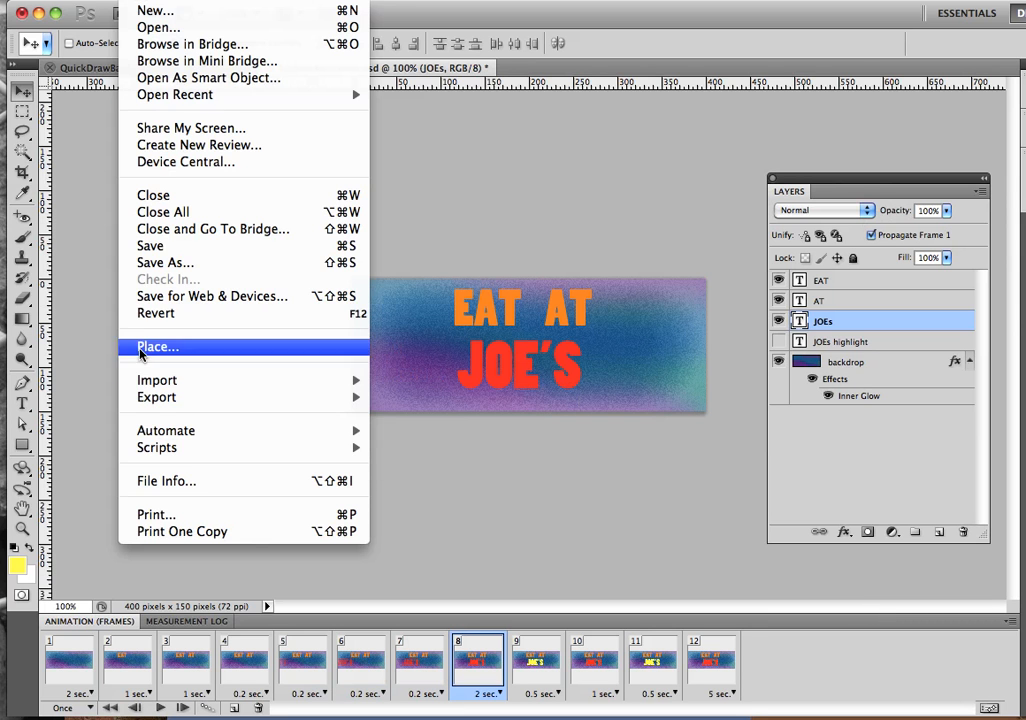
{"action": "left_click", "coordinate": [143, 297]}
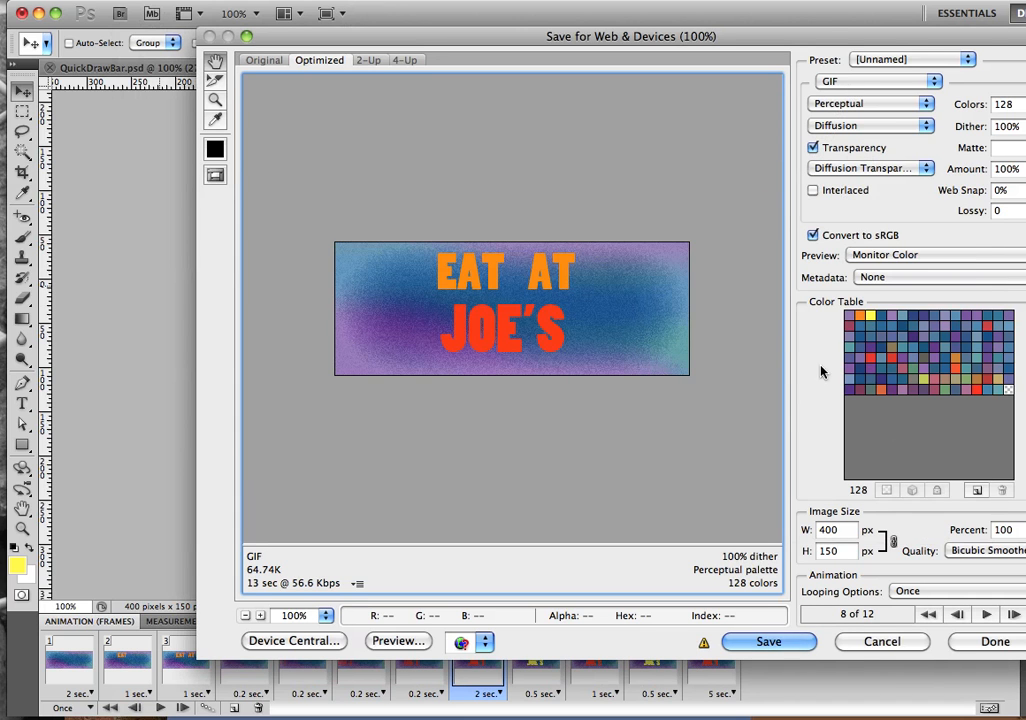
{"action": "left_click", "coordinate": [928, 596]}
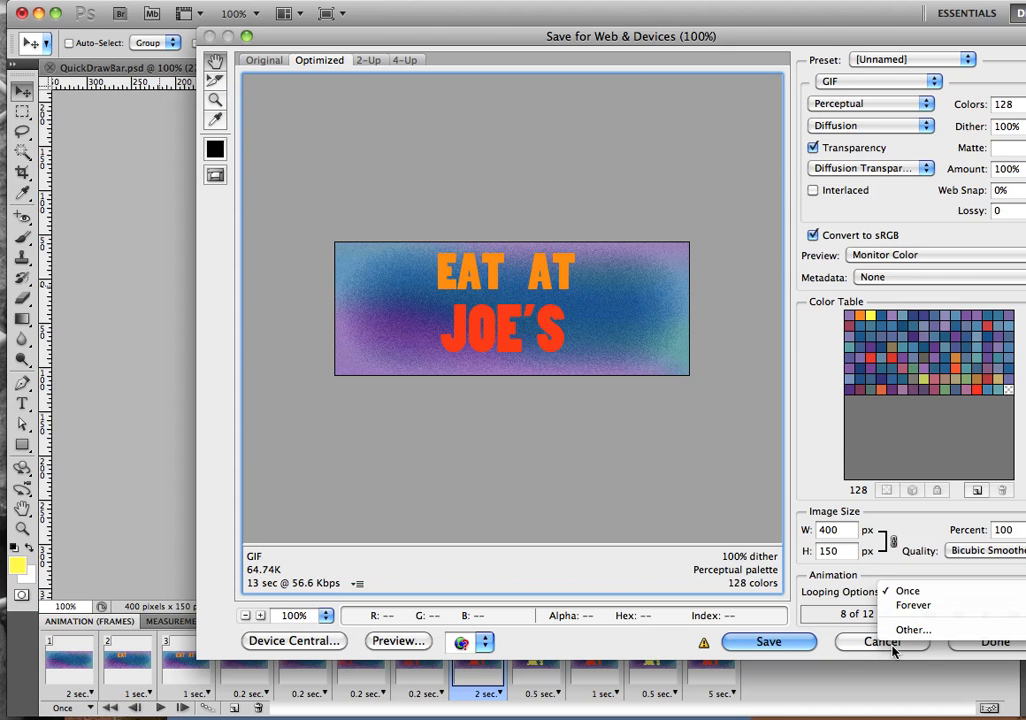
{"action": "left_click", "coordinate": [899, 630]}
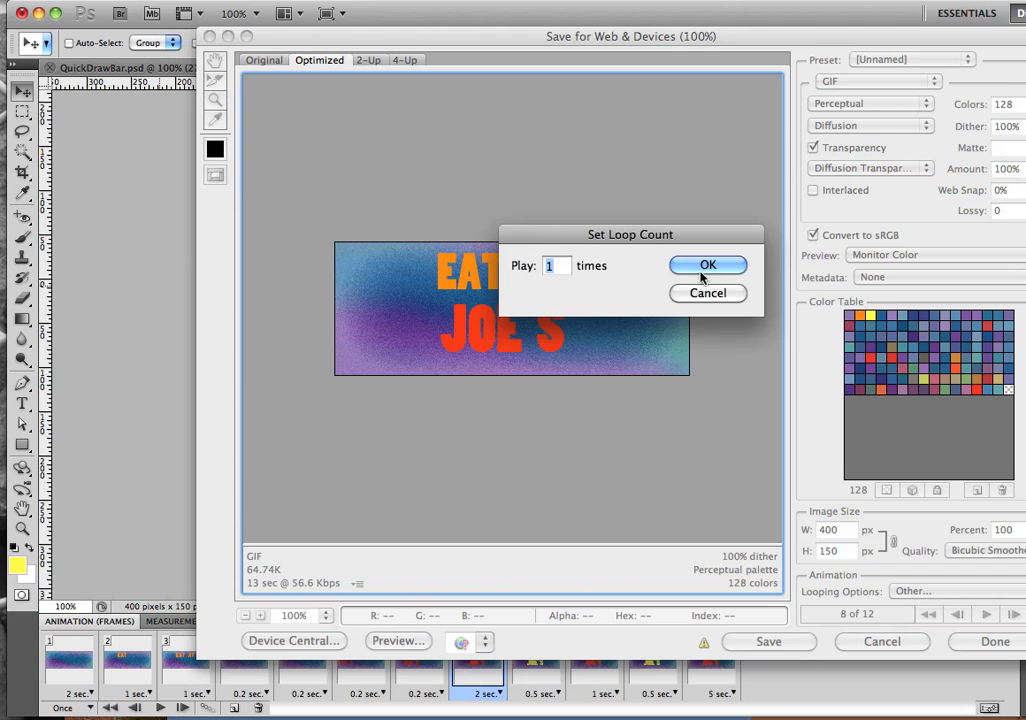
{"action": "type", "text": "2"}
{"action": "left_click", "coordinate": [707, 266]}
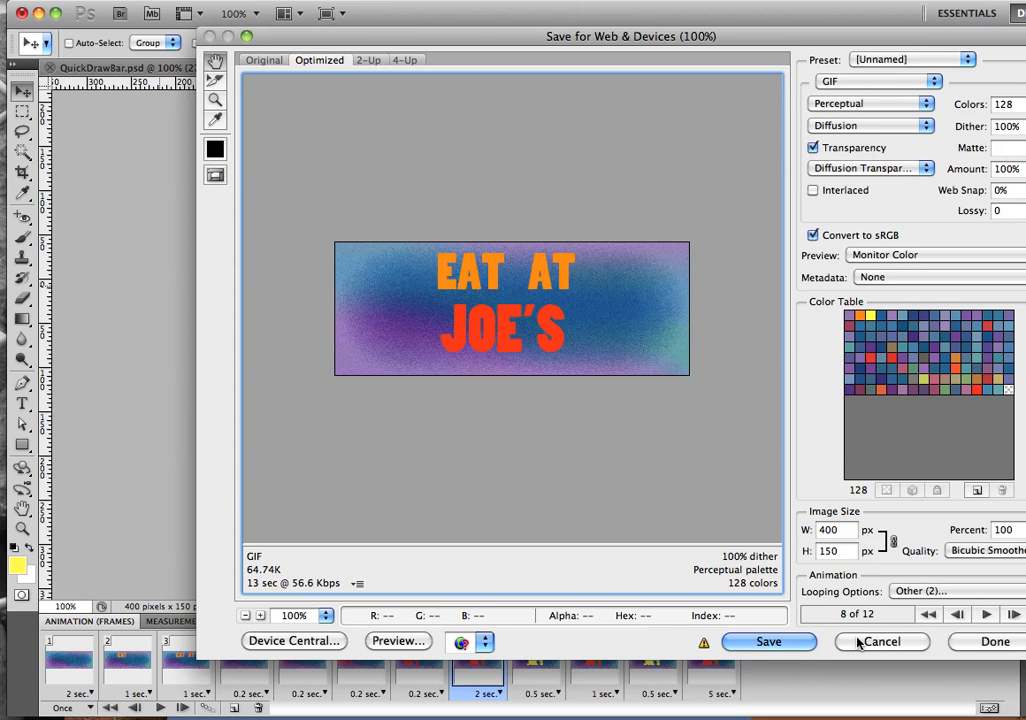
{"action": "left_click", "coordinate": [757, 643]}
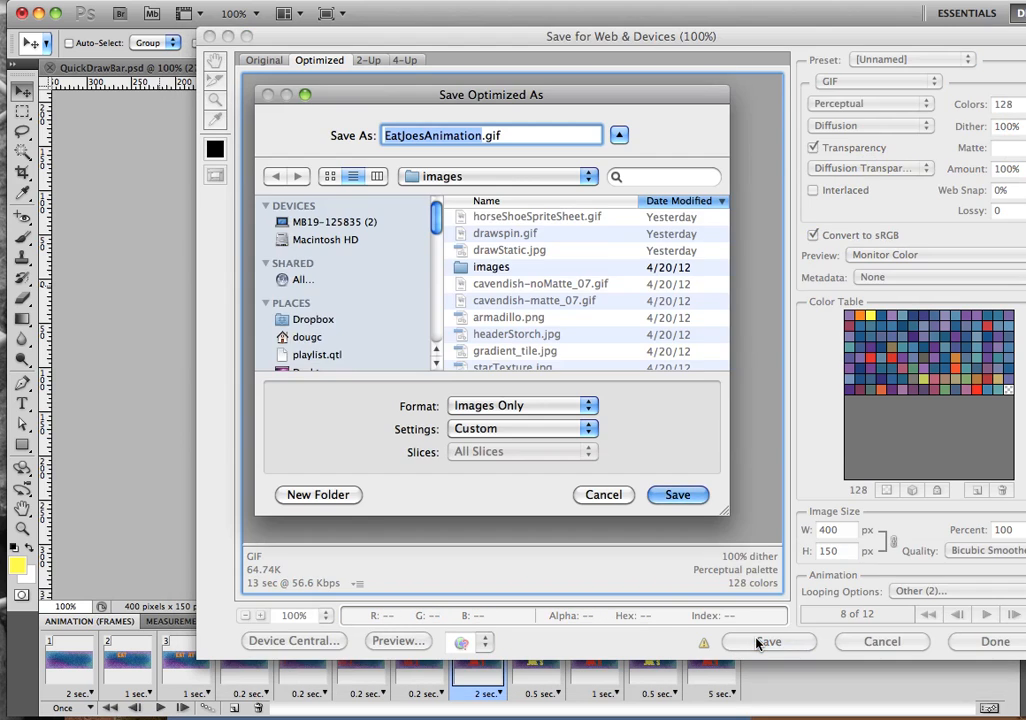
{"action": "left_click", "coordinate": [672, 494]}
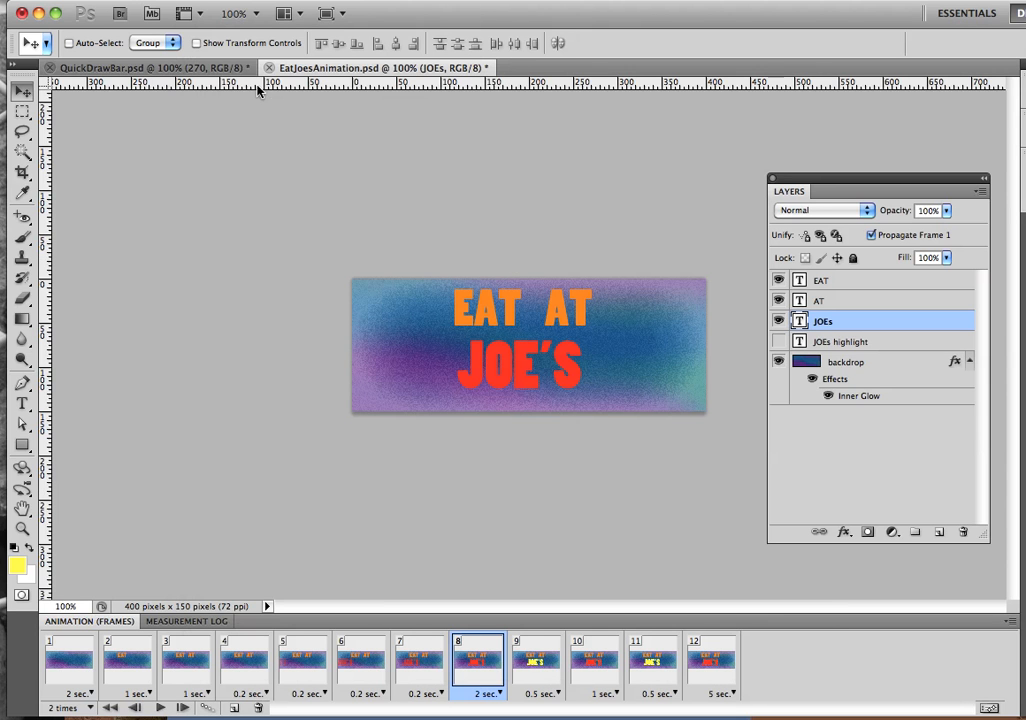
Switch to the QuickDrawBar.psd document and go through frames 2 to 10 to examine which rotated gun layer each one shows.
{"action": "left_click", "coordinate": [97, 68]}
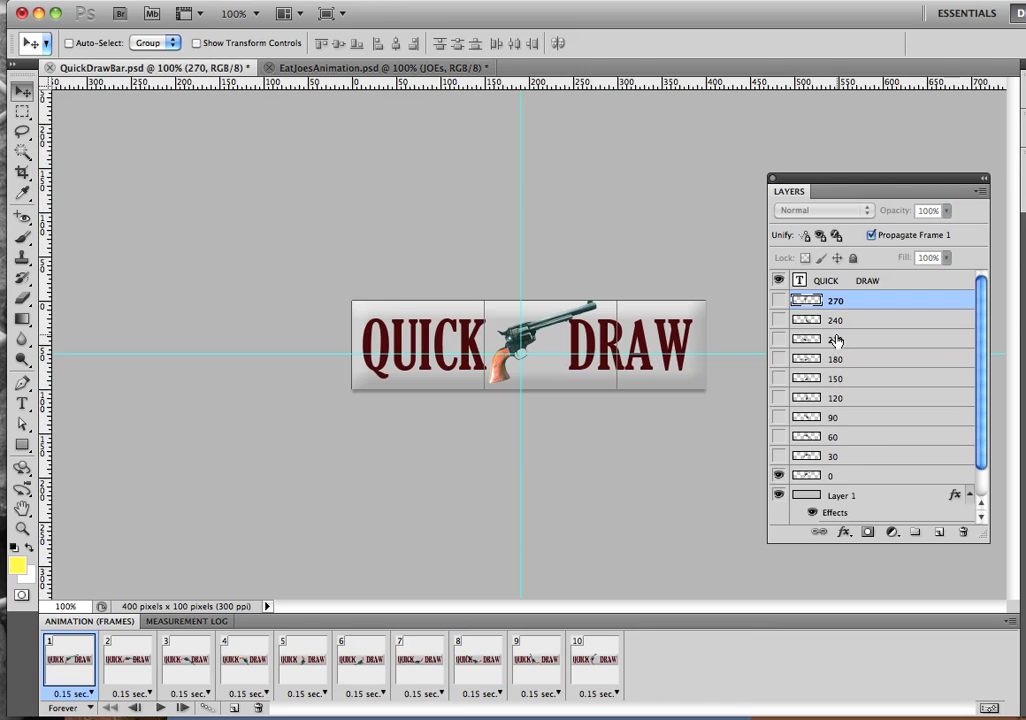
{"action": "left_click", "coordinate": [119, 654]}
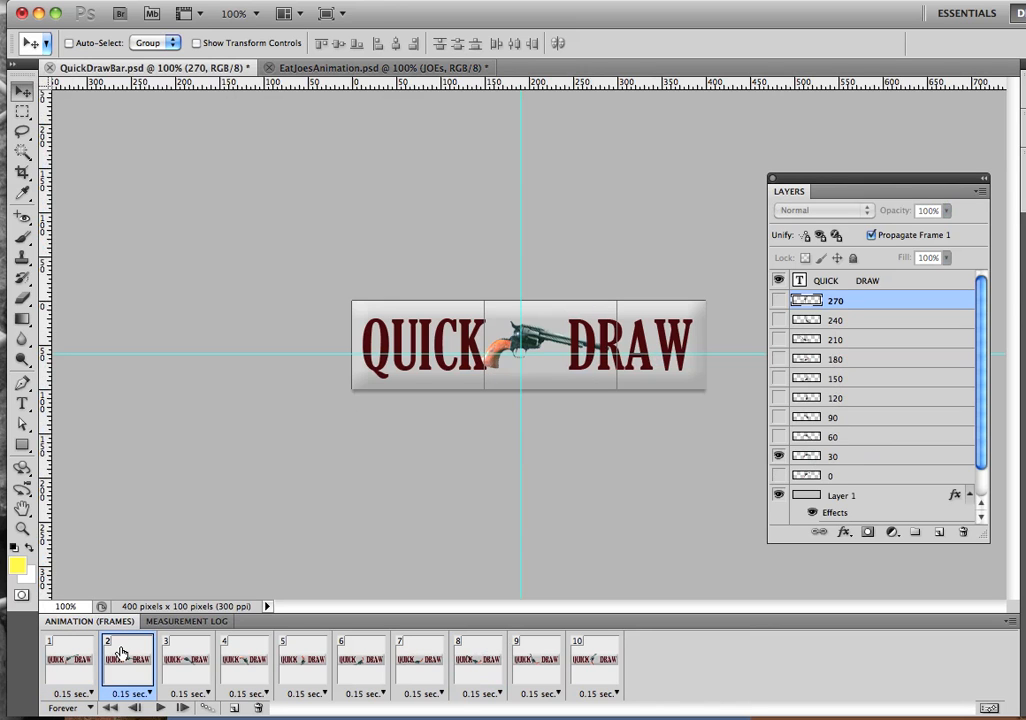
{"action": "left_click", "coordinate": [181, 656]}
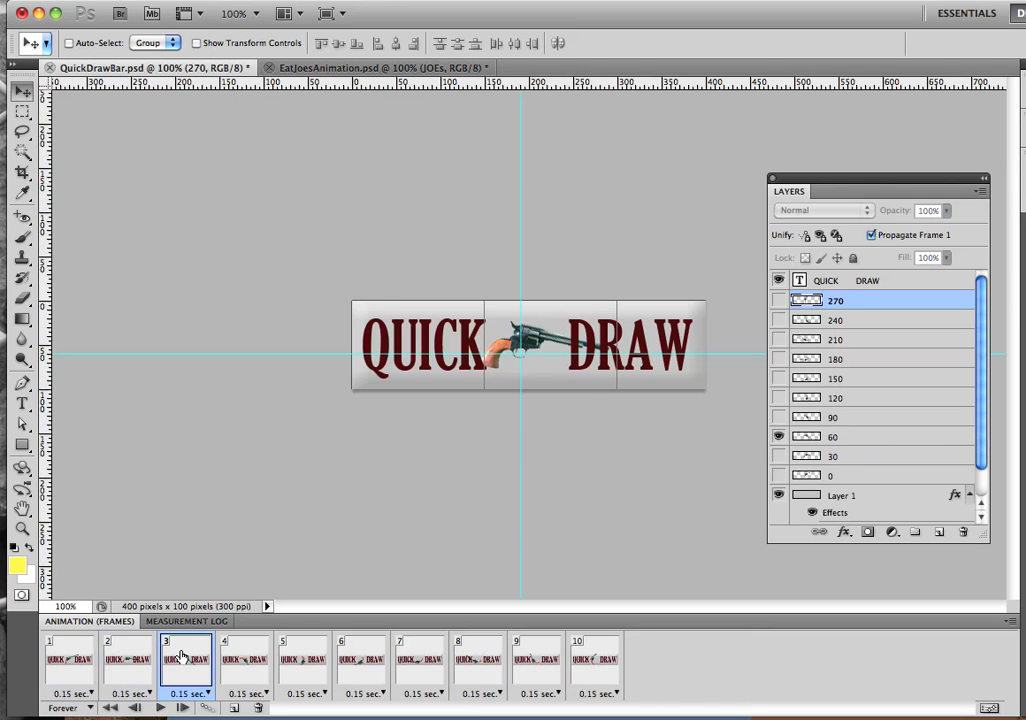
{"action": "left_click", "coordinate": [241, 664]}
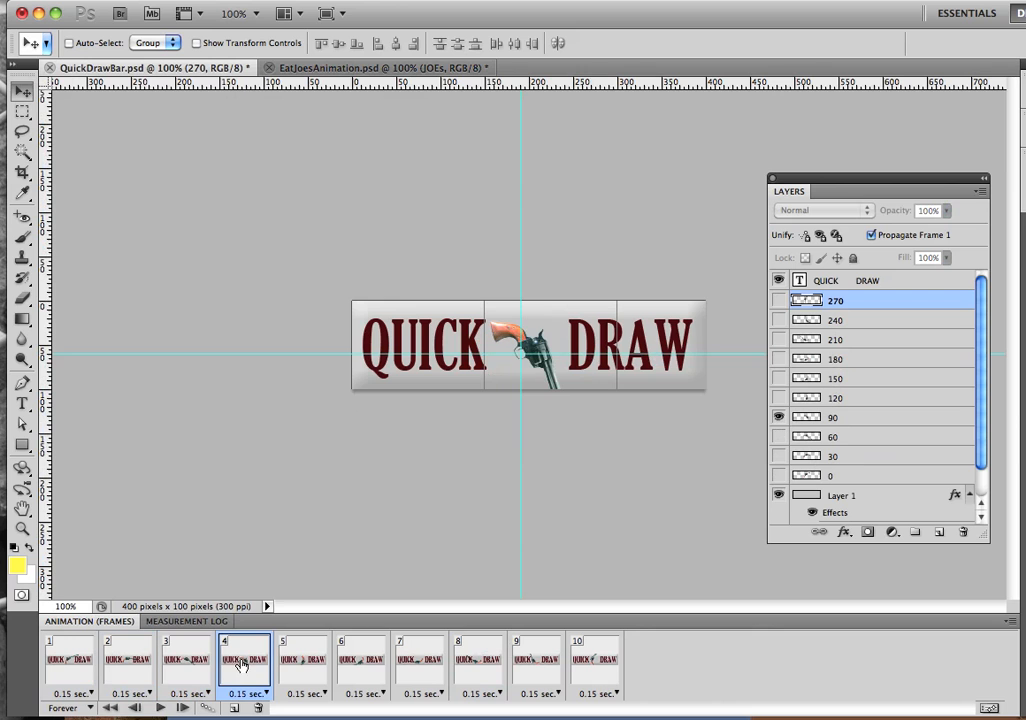
{"action": "left_click", "coordinate": [309, 658]}
{"action": "left_click", "coordinate": [360, 658]}
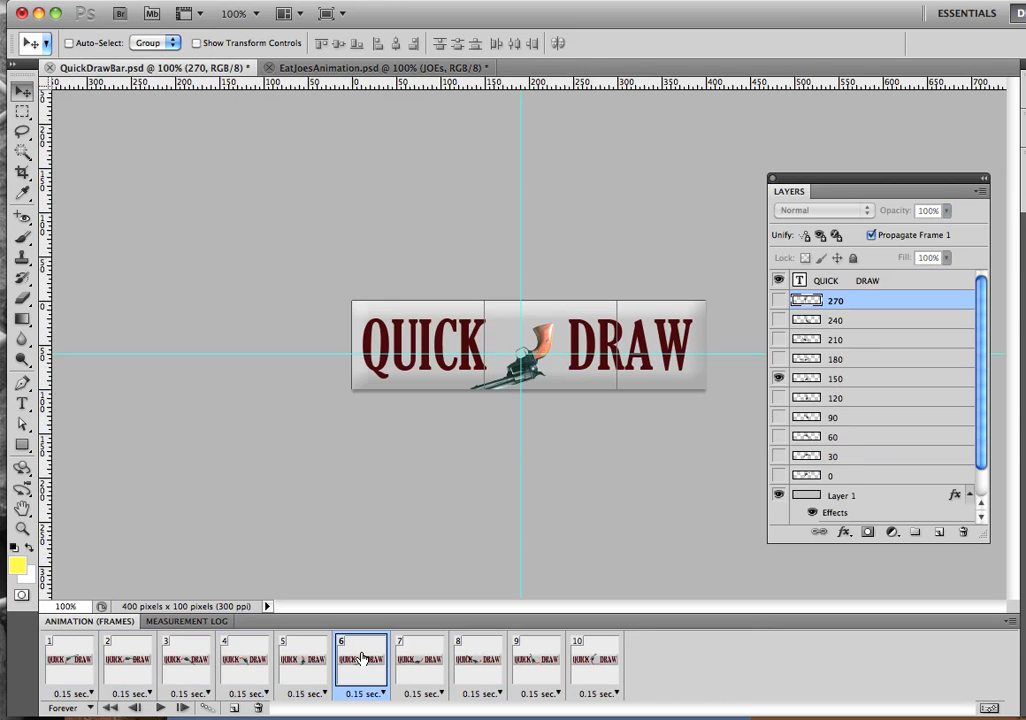
{"action": "left_click", "coordinate": [425, 656]}
{"action": "left_click", "coordinate": [481, 655]}
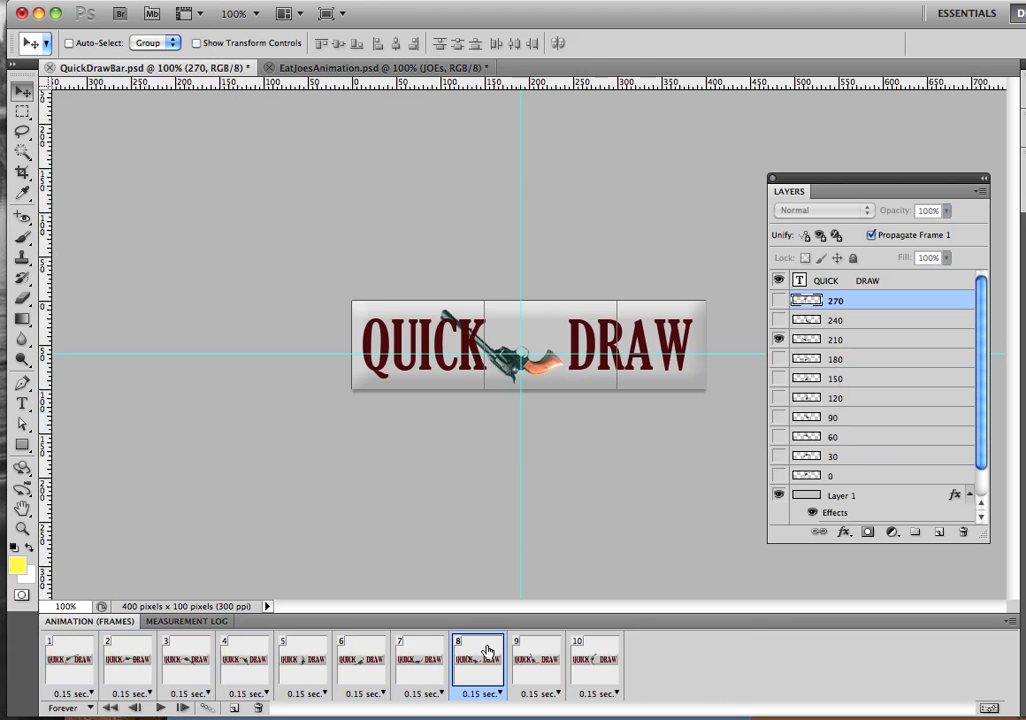
{"action": "left_click", "coordinate": [538, 655]}
{"action": "left_click", "coordinate": [589, 656]}
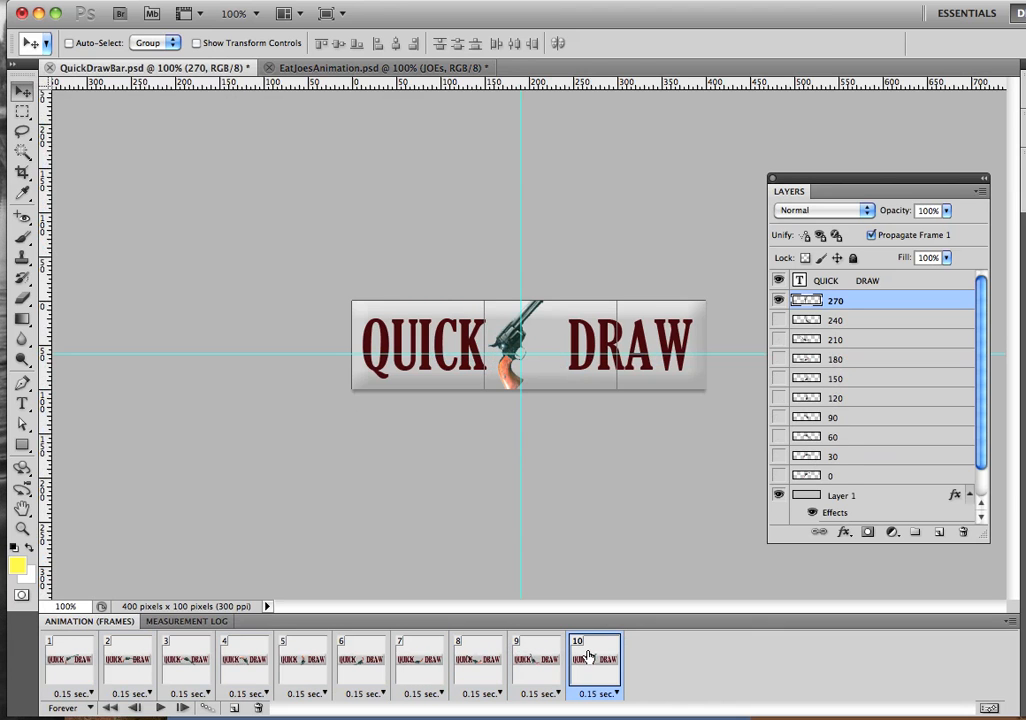
Return to frame 1 and advance to frame 10 to examine how the gun rotates around the guide intersection.
{"action": "left_click", "coordinate": [62, 664]}
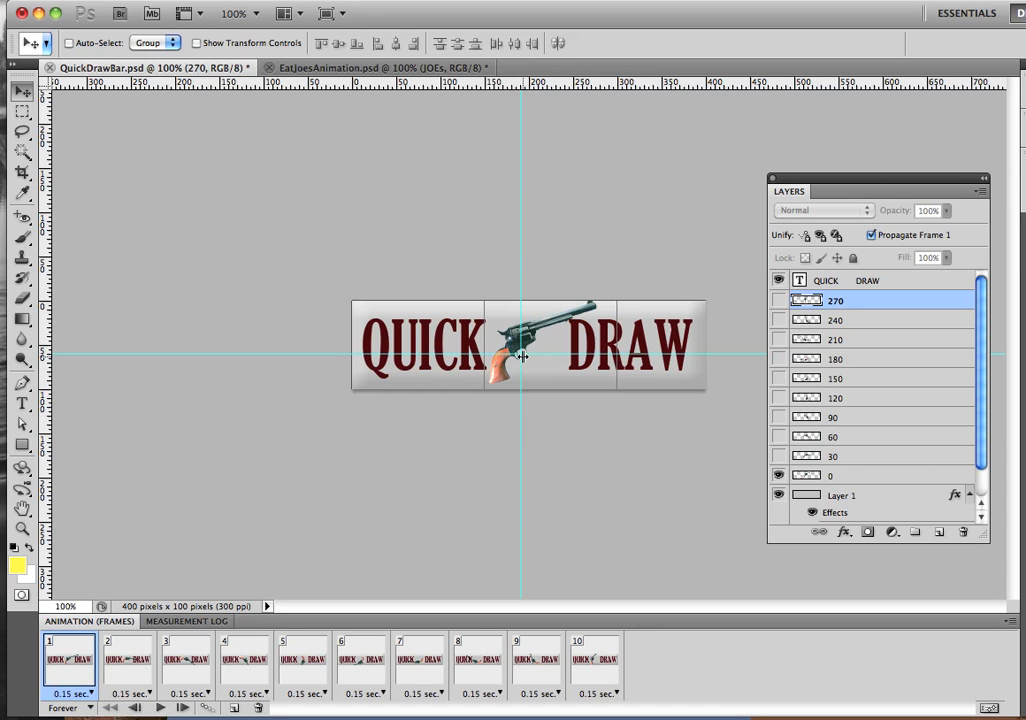
{"action": "left_click", "coordinate": [137, 657]}
{"action": "left_click", "coordinate": [187, 663]}
{"action": "left_click", "coordinate": [241, 672]}
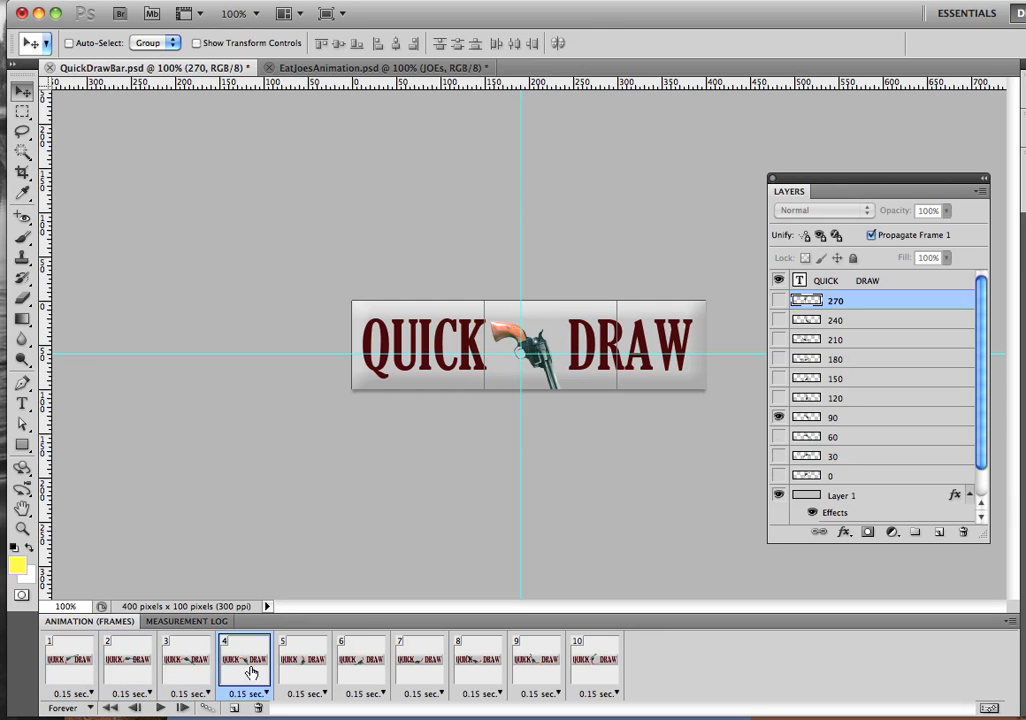
{"action": "left_click", "coordinate": [295, 669]}
{"action": "left_click", "coordinate": [344, 667]}
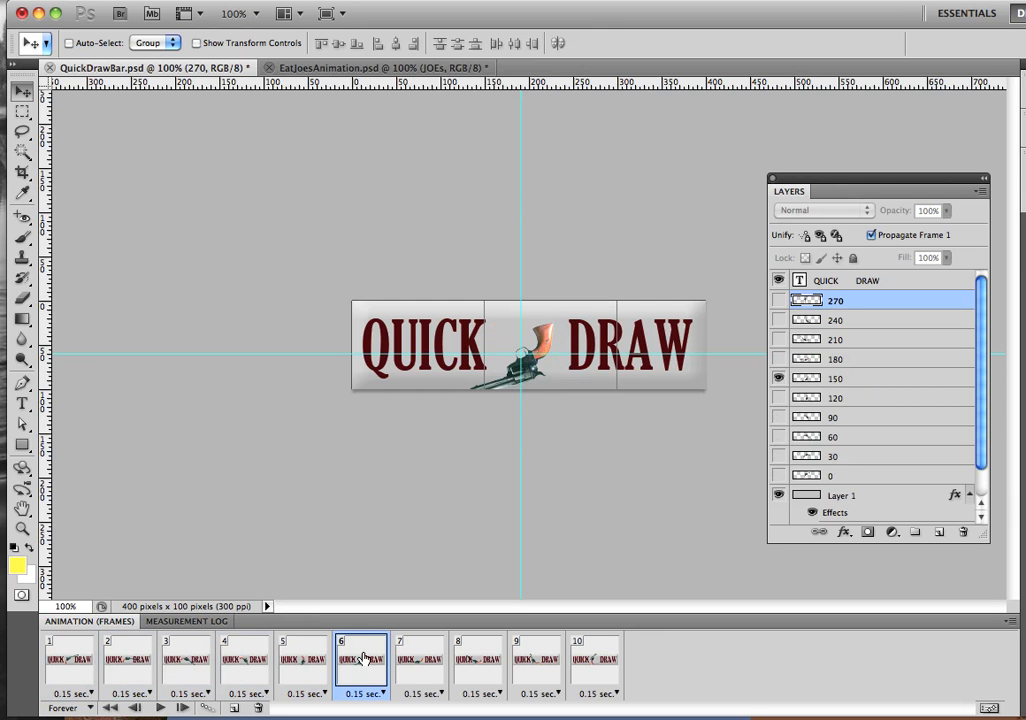
{"action": "left_click", "coordinate": [419, 658]}
{"action": "left_click", "coordinate": [468, 658]}
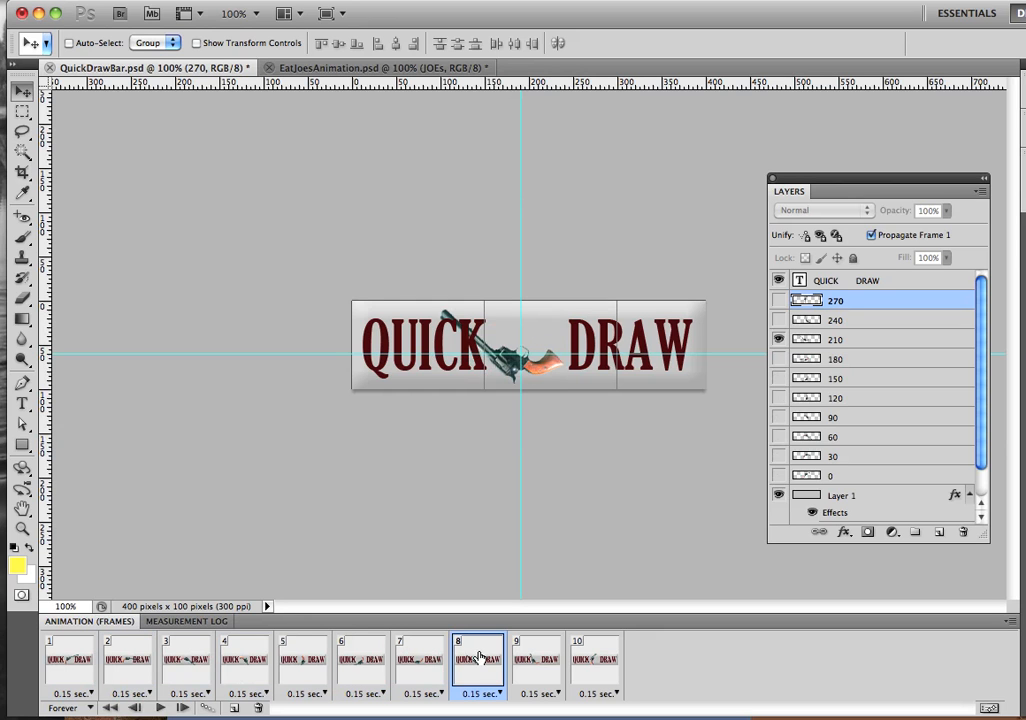
{"action": "left_click", "coordinate": [545, 658]}
{"action": "left_click", "coordinate": [595, 662]}
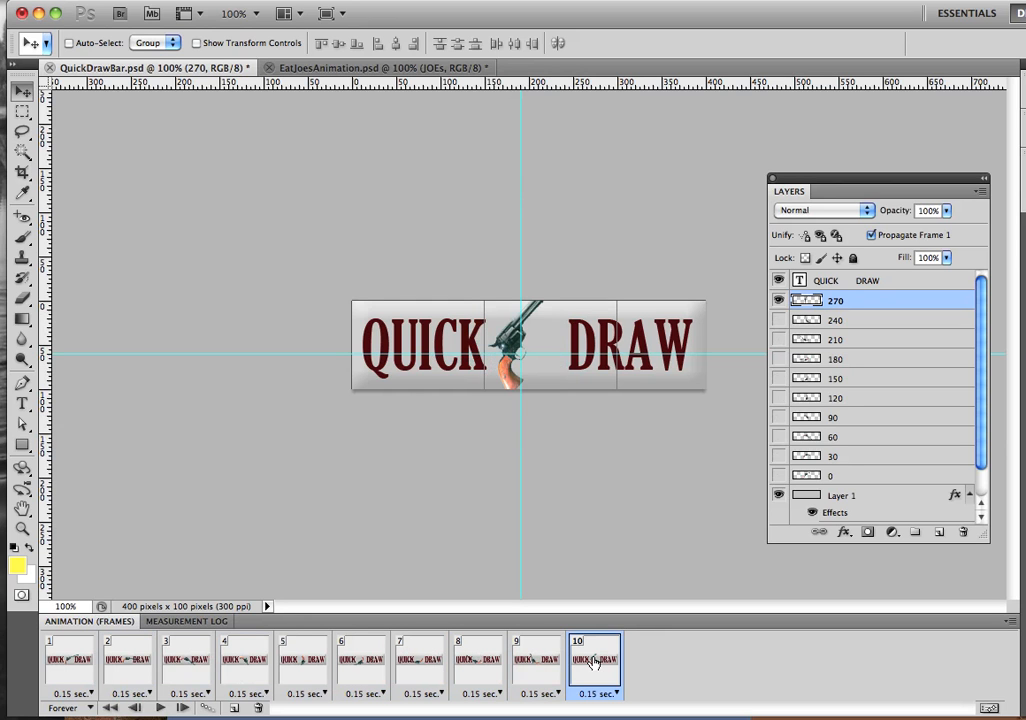
Step backward from frame 9 to frame 1, checking the gun's rotation in reverse, and play the animation.
{"action": "left_click", "coordinate": [545, 661]}
{"action": "left_click", "coordinate": [488, 656]}
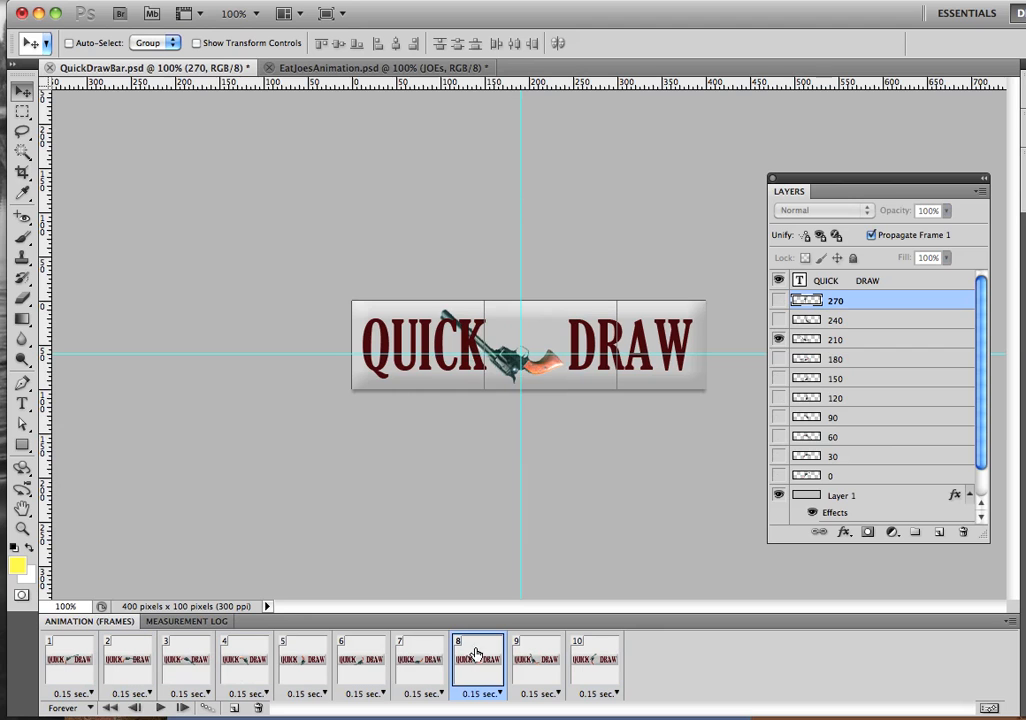
{"action": "left_click", "coordinate": [410, 658]}
{"action": "left_click", "coordinate": [339, 657]}
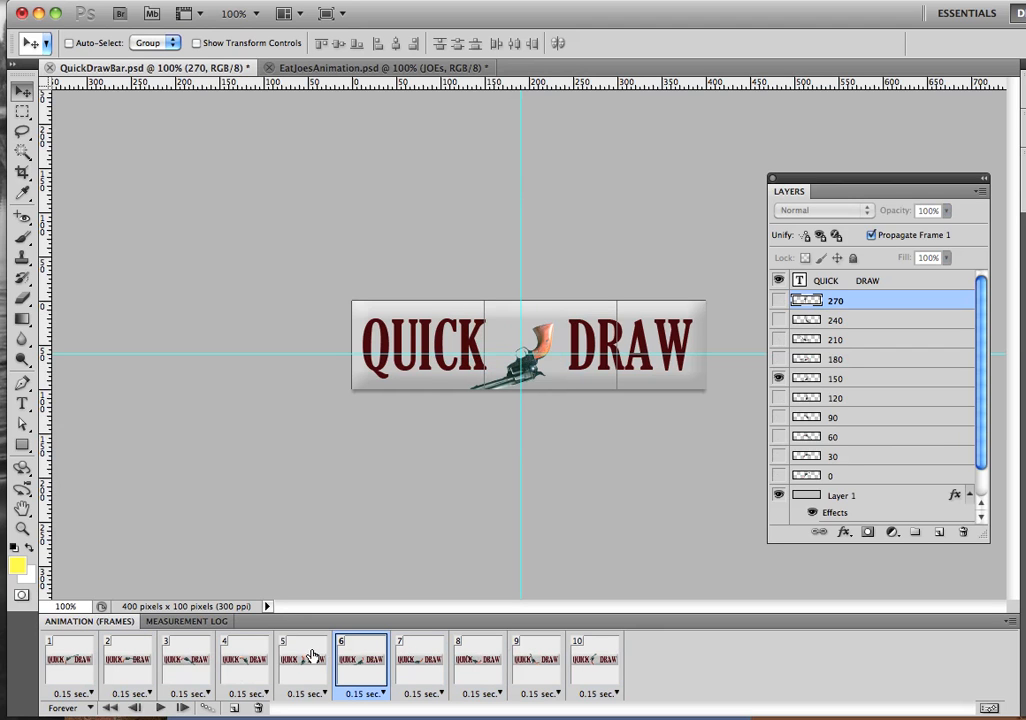
{"action": "left_click", "coordinate": [316, 656]}
{"action": "left_click", "coordinate": [238, 658]}
{"action": "left_click", "coordinate": [200, 658]}
{"action": "left_click", "coordinate": [130, 658]}
{"action": "left_click", "coordinate": [70, 658]}
{"action": "left_click", "coordinate": [160, 707]}
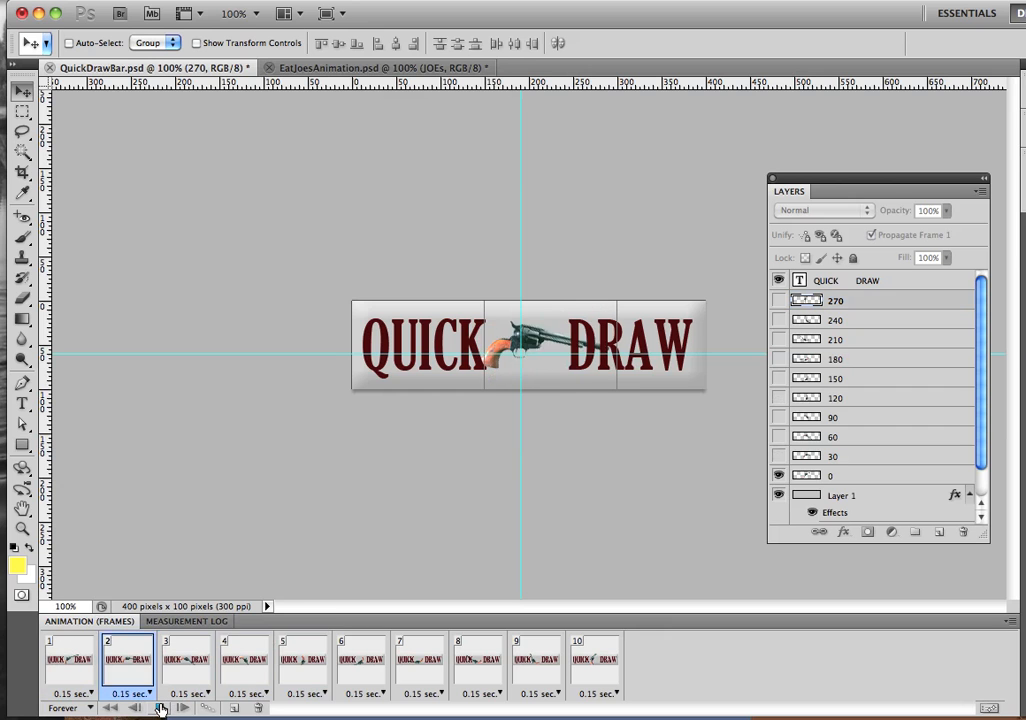